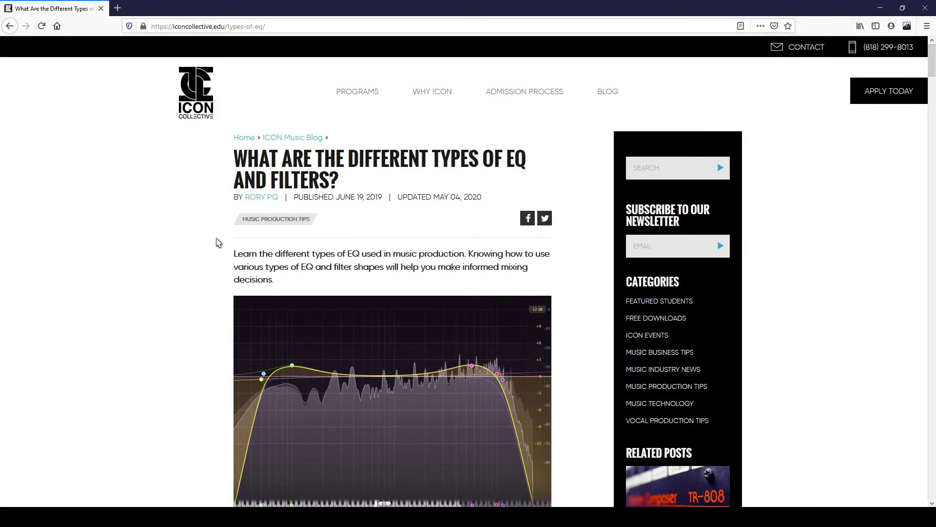
Step: Read through the EQ types article down to the Parametric EQ section and examine its plugin picture
{"action": "scroll", "coordinate": [205, 242], "scroll_direction": "down", "scroll_amount": 10}
{"action": "scroll", "coordinate": [203, 242], "scroll_direction": "down", "scroll_amount": 2}
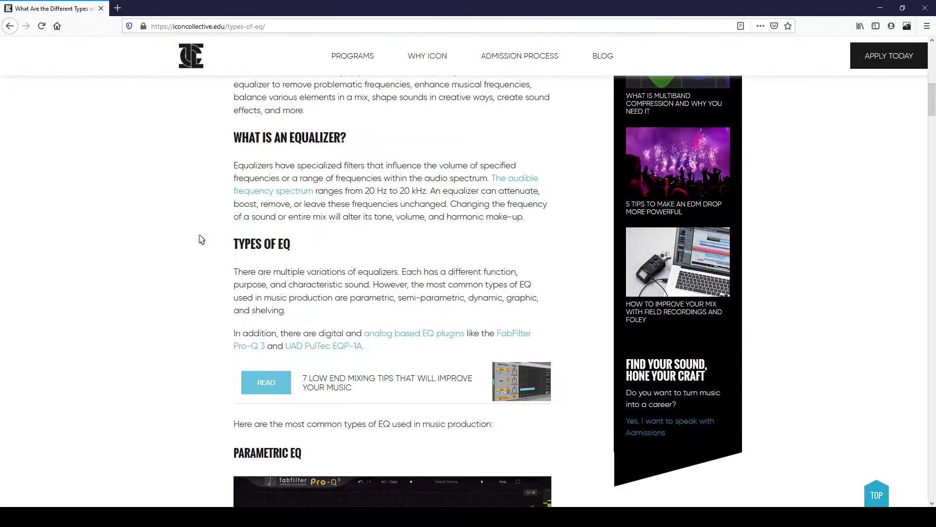
{"action": "scroll", "coordinate": [199, 236], "scroll_direction": "down", "scroll_amount": 4}
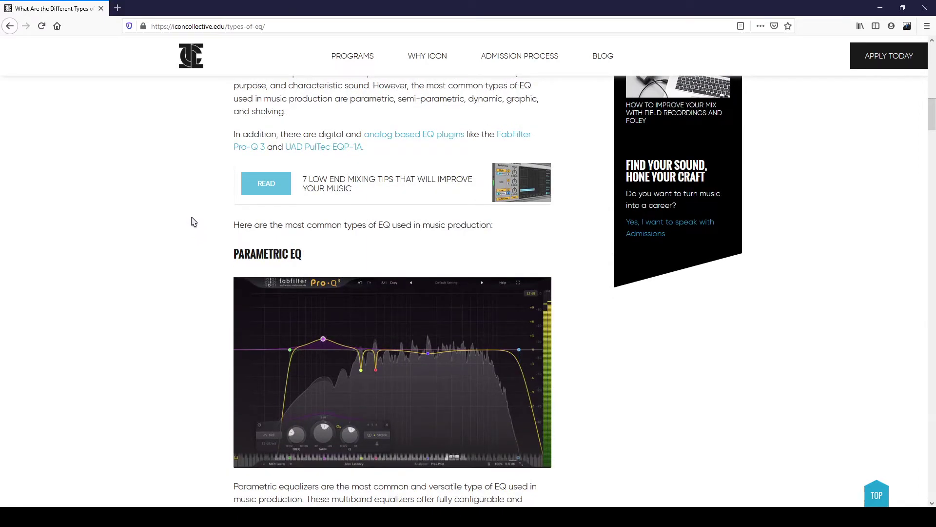
{"action": "scroll", "coordinate": [193, 222], "scroll_direction": "down", "scroll_amount": 3}
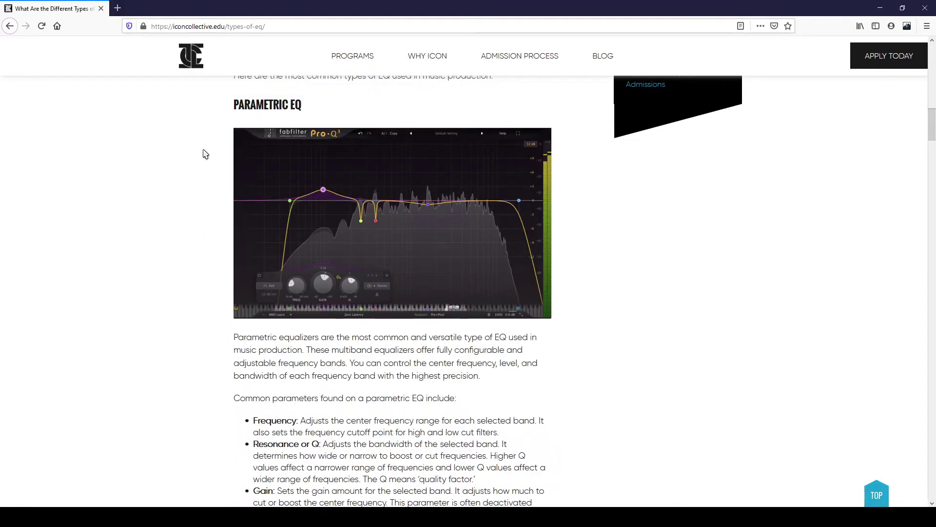
{"action": "double_click", "coordinate": [293, 104]}
{"action": "left_click", "coordinate": [441, 167]}
Step: Compare the Semi-Parametric EQ section of the article with the Parametric EQ section
{"action": "scroll", "coordinate": [510, 143], "scroll_direction": "down", "scroll_amount": 10}
{"action": "scroll", "coordinate": [510, 143], "scroll_direction": "down", "scroll_amount": 3}
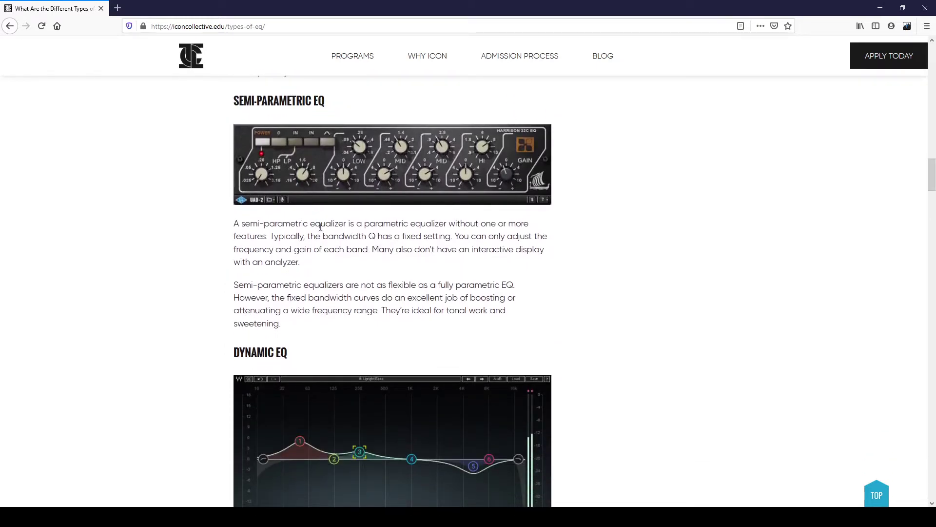
{"action": "scroll", "coordinate": [425, 251], "scroll_direction": "up", "scroll_amount": 14}
{"action": "scroll", "coordinate": [425, 258], "scroll_direction": "down", "scroll_amount": 11}
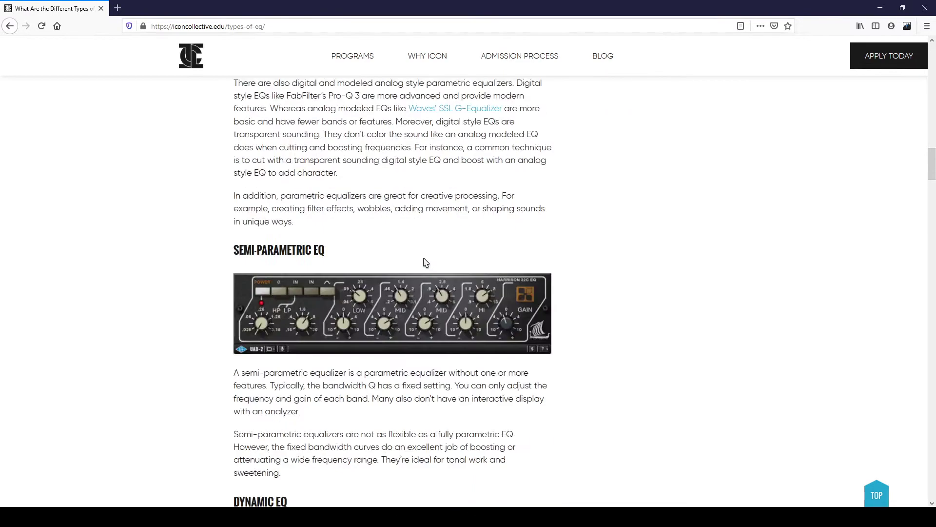
{"action": "scroll", "coordinate": [425, 262], "scroll_direction": "down", "scroll_amount": 2}
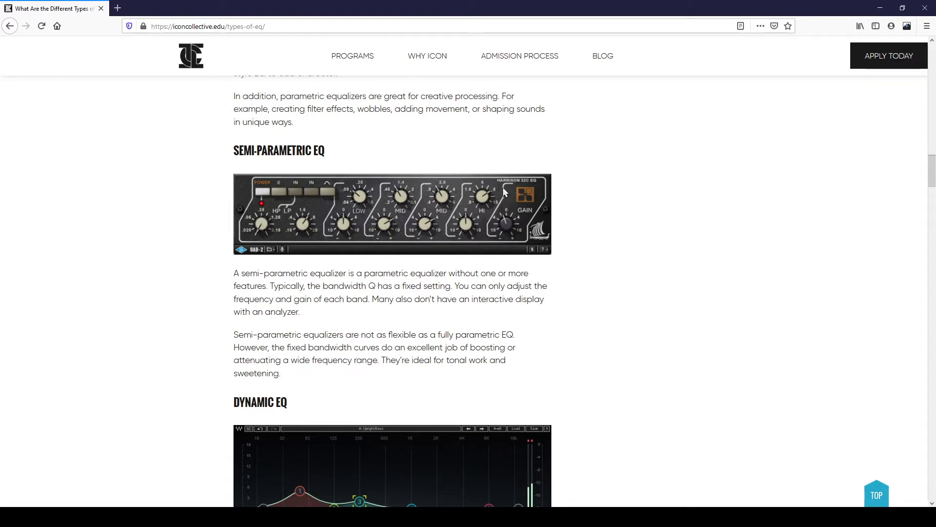
{"action": "scroll", "coordinate": [494, 206], "scroll_direction": "up", "scroll_amount": 15}
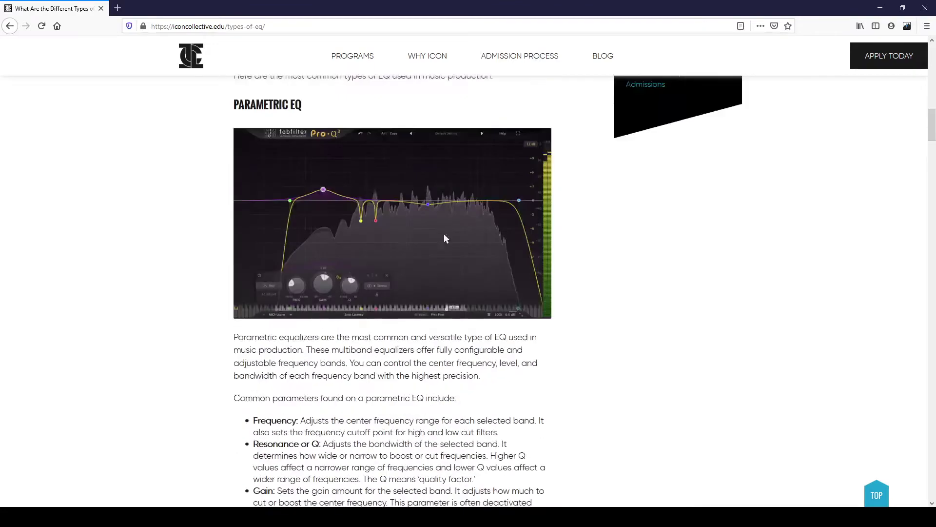
{"action": "scroll", "coordinate": [555, 202], "scroll_direction": "down", "scroll_amount": 10}
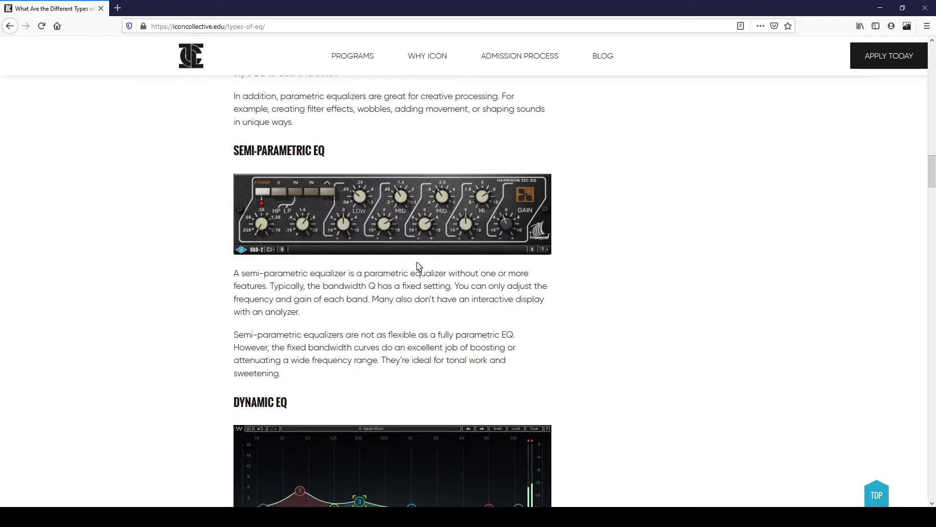
Step: Examine the Dynamic EQ and Graphic EQ sections of the article
{"action": "scroll", "coordinate": [612, 250], "scroll_direction": "down", "scroll_amount": 5}
{"action": "scroll", "coordinate": [606, 242], "scroll_direction": "down", "scroll_amount": 6}
{"action": "scroll", "coordinate": [592, 230], "scroll_direction": "up", "scroll_amount": 1}
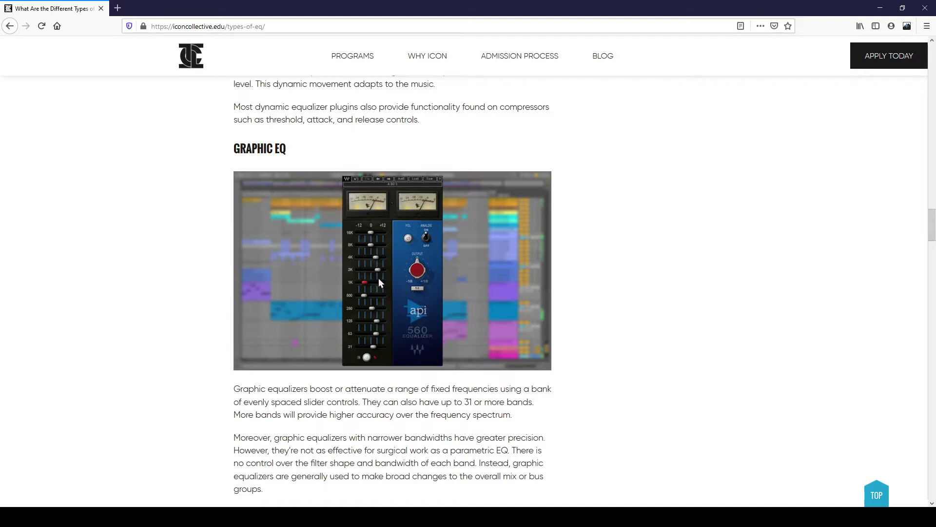
{"action": "scroll", "coordinate": [610, 236], "scroll_direction": "up", "scroll_amount": 10}
{"action": "scroll", "coordinate": [610, 236], "scroll_direction": "down", "scroll_amount": 1}
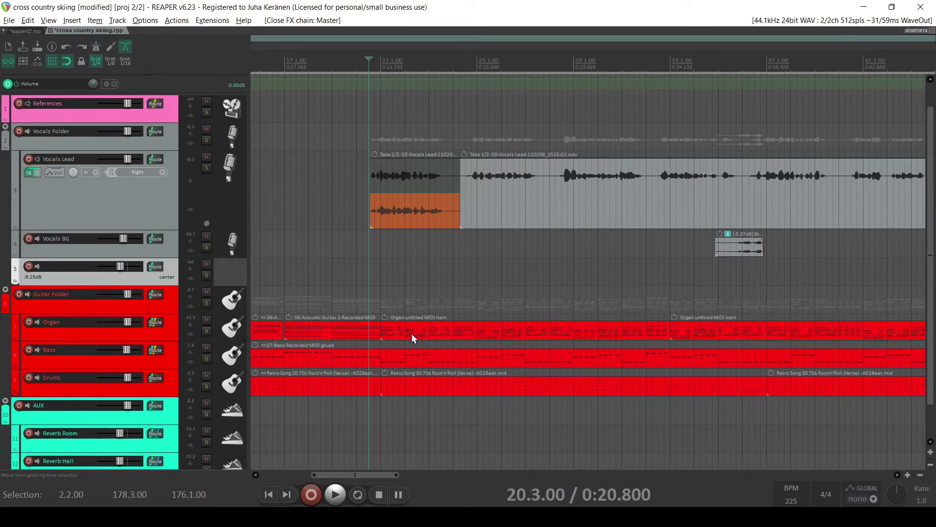
Step: Switch to the REAPER project, play a short stretch of the song, and mute the Vocals Lead and Bass tracks
{"action": "key", "text": "space"}
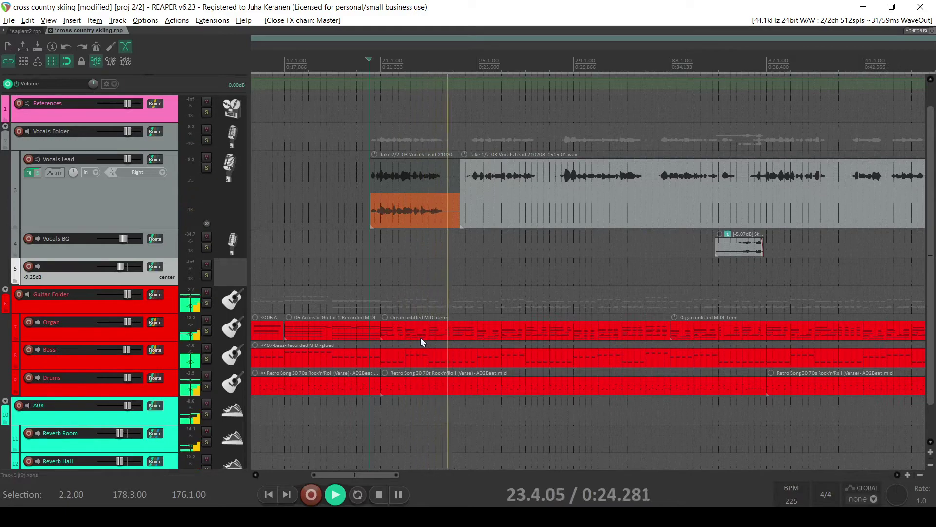
{"action": "key", "text": "space"}
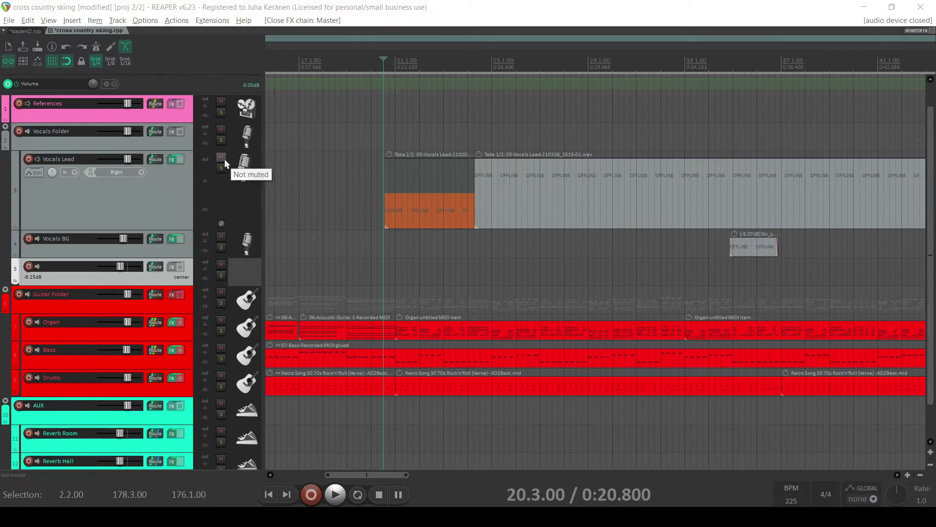
{"action": "left_click", "coordinate": [222, 156]}
{"action": "left_click", "coordinate": [221, 156]}
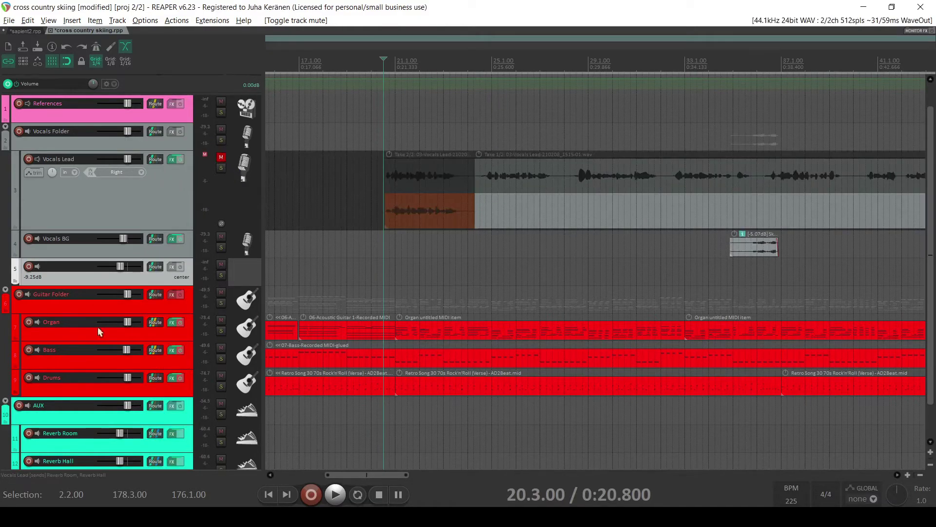
{"action": "left_click", "coordinate": [219, 348]}
Step: Open ReaEQ in the Organ track's FX chain and watch its analyzer while playing the song, stopping playback at the end
{"action": "key", "text": "space"}
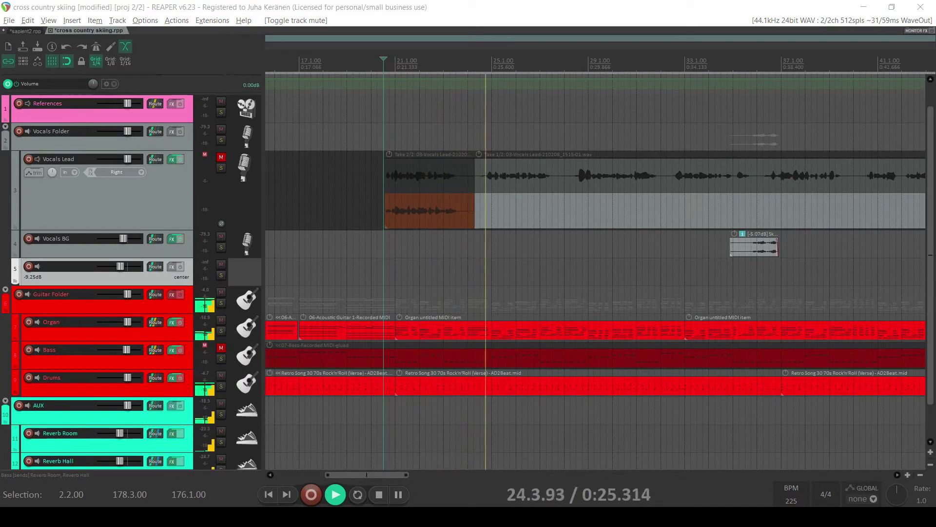
{"action": "left_click", "coordinate": [176, 323]}
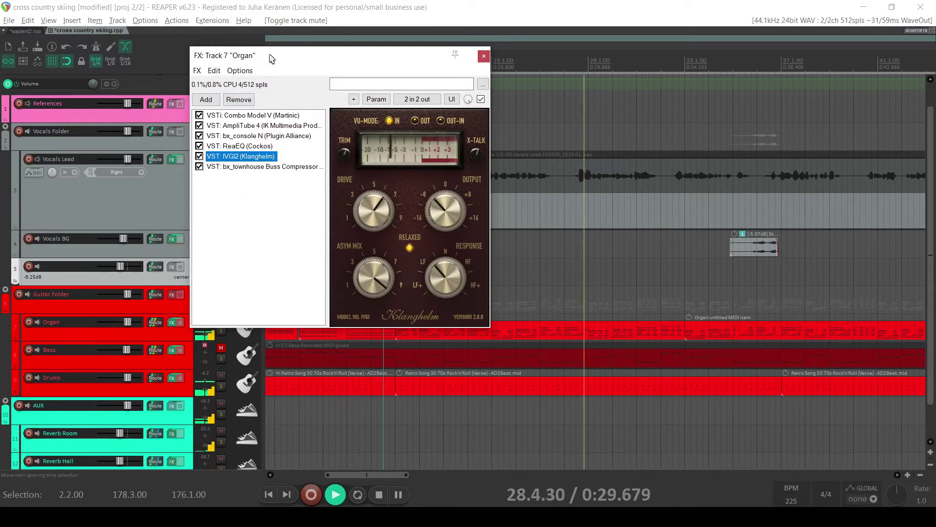
{"action": "left_click_drag", "start_coordinate": [269, 55], "coordinate": [280, 57]}
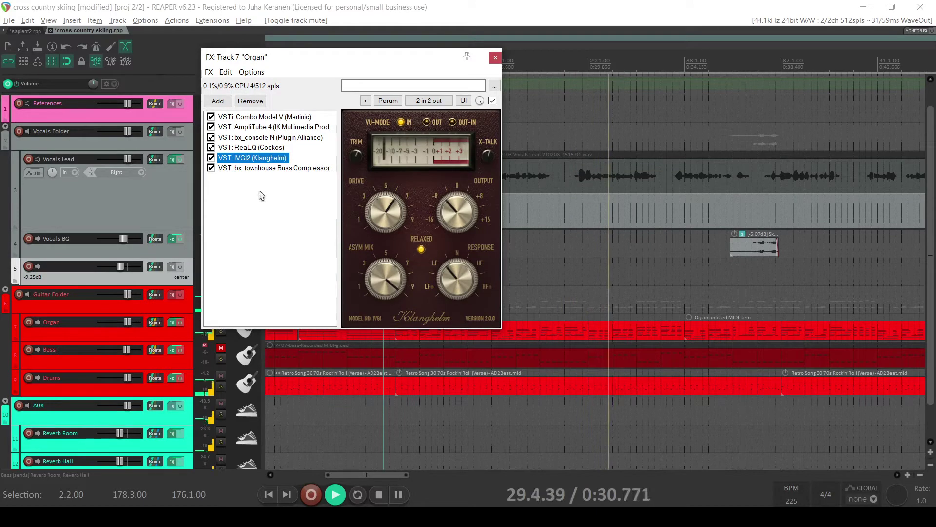
{"action": "left_click", "coordinate": [254, 147]}
{"action": "left_click_drag", "start_coordinate": [383, 57], "coordinate": [363, 39]}
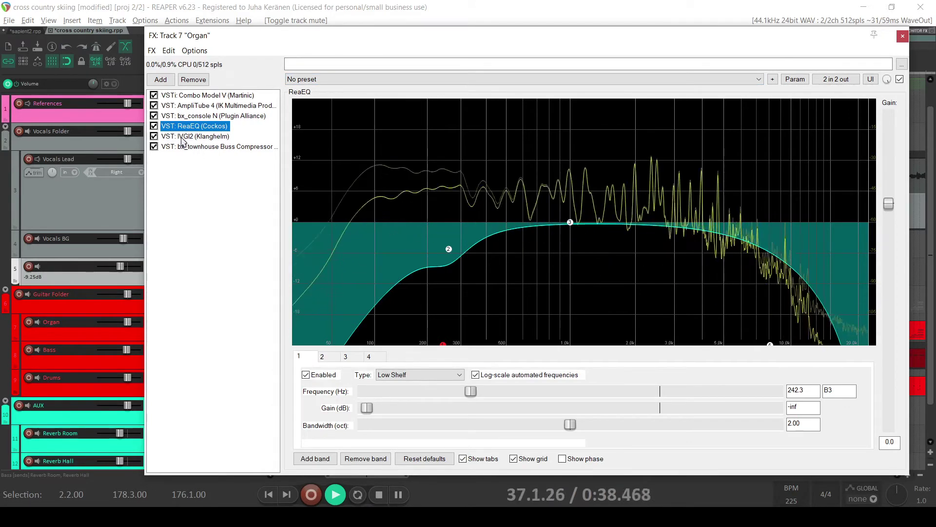
{"action": "key", "text": "space"}
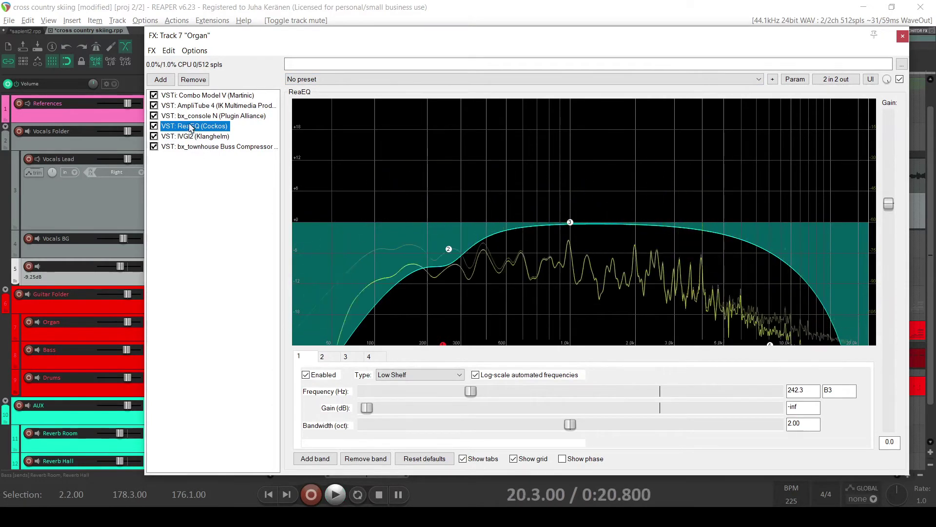
Step: Paste a second ReaEQ into the Organ FX chain with the original bypassed, and reset the copy to factory default
{"action": "key", "text": "ctrl+v"}
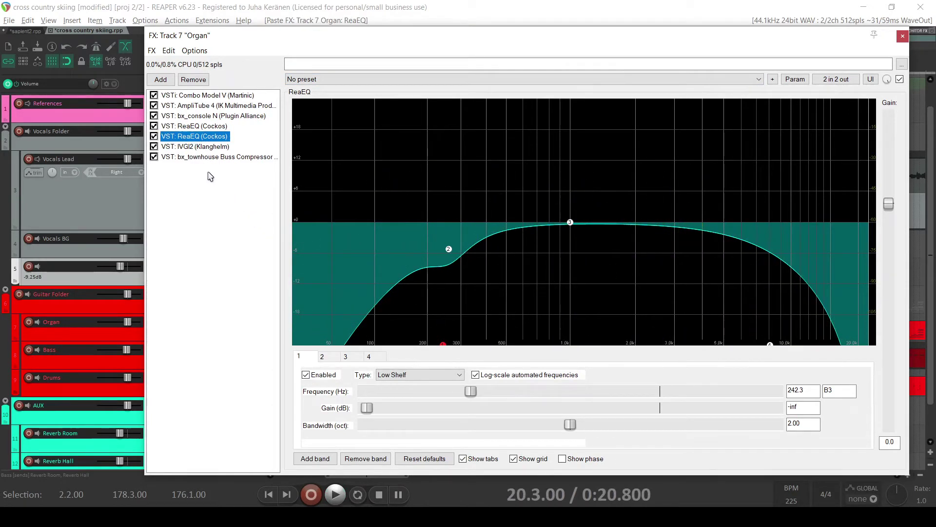
{"action": "left_click", "coordinate": [154, 126]}
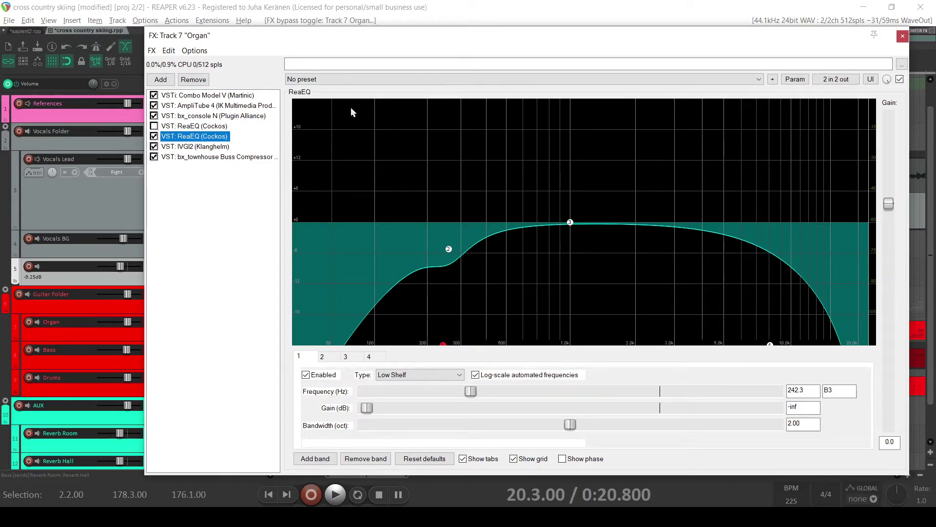
{"action": "left_click", "coordinate": [323, 80]}
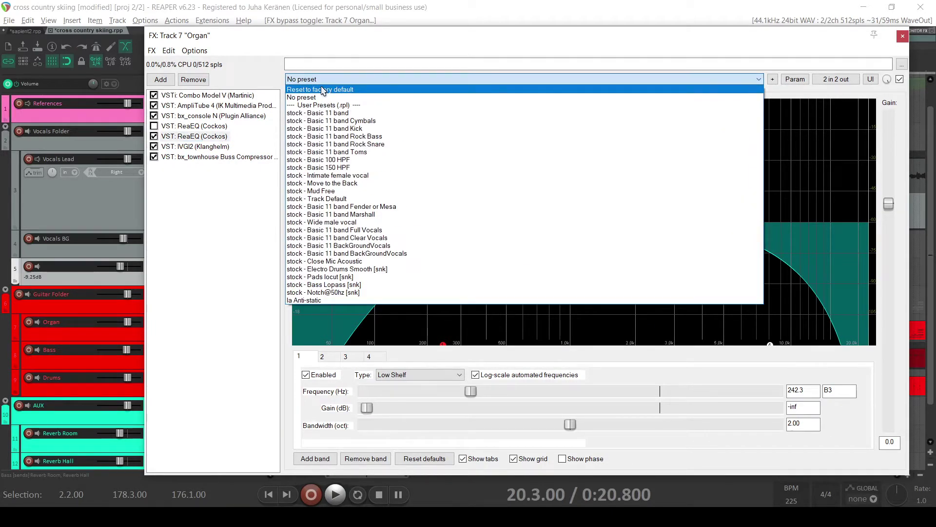
{"action": "left_click", "coordinate": [322, 89]}
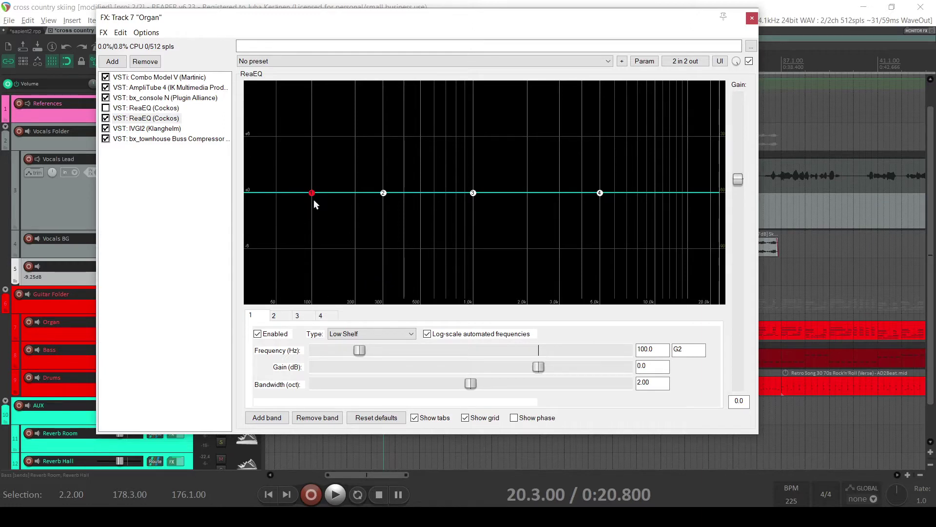
Step: Add a fifth band to the new ReaEQ and go through the settings of bands 4, 3, 2 and 1
{"action": "mouse_move", "coordinate": [313, 200]}
{"action": "left_click", "coordinate": [270, 417]}
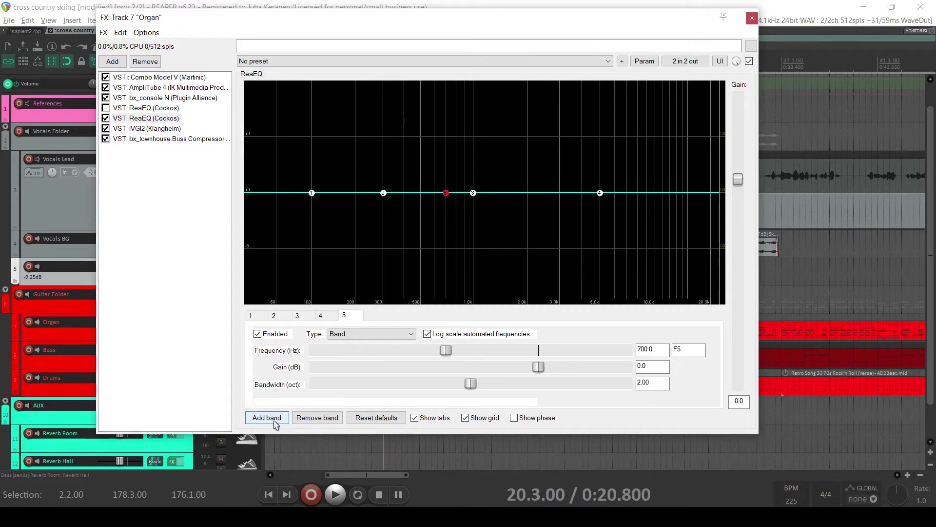
{"action": "left_click", "coordinate": [319, 316]}
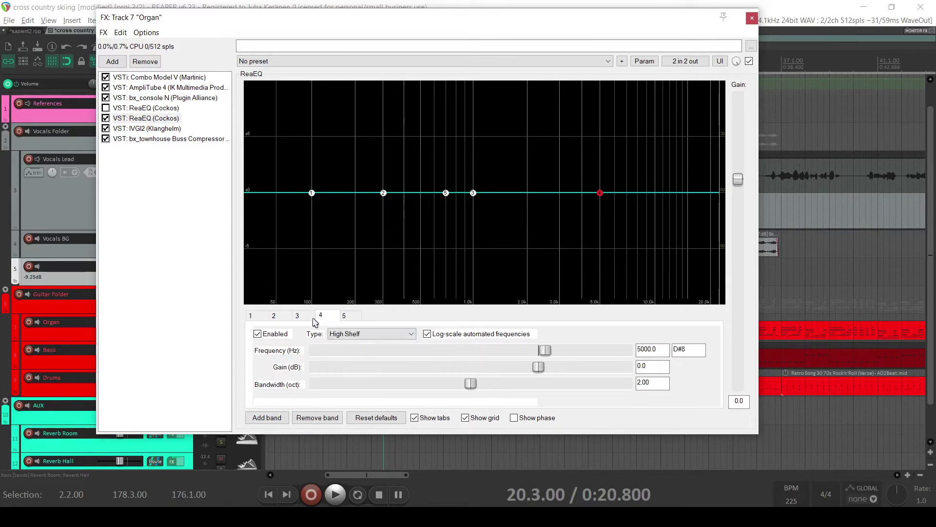
{"action": "left_click", "coordinate": [298, 317]}
{"action": "left_click", "coordinate": [274, 317]}
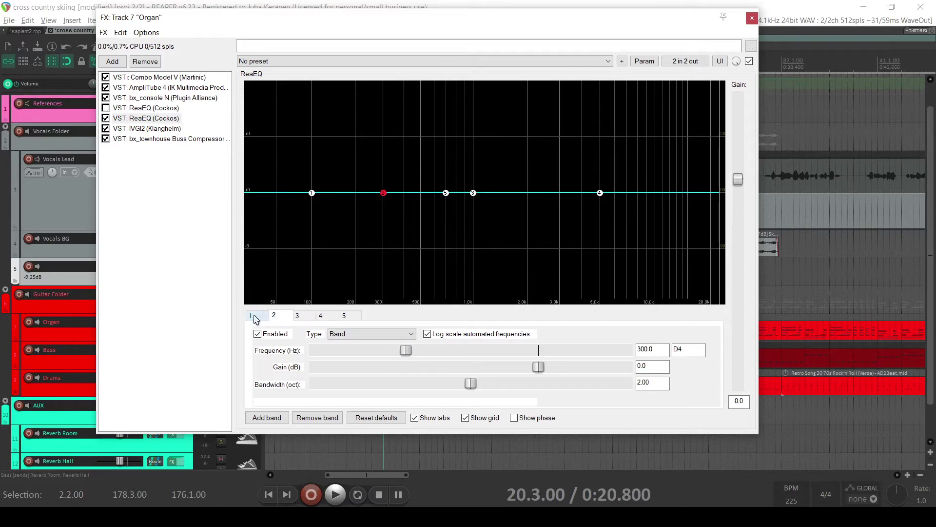
{"action": "left_click", "coordinate": [254, 316]}
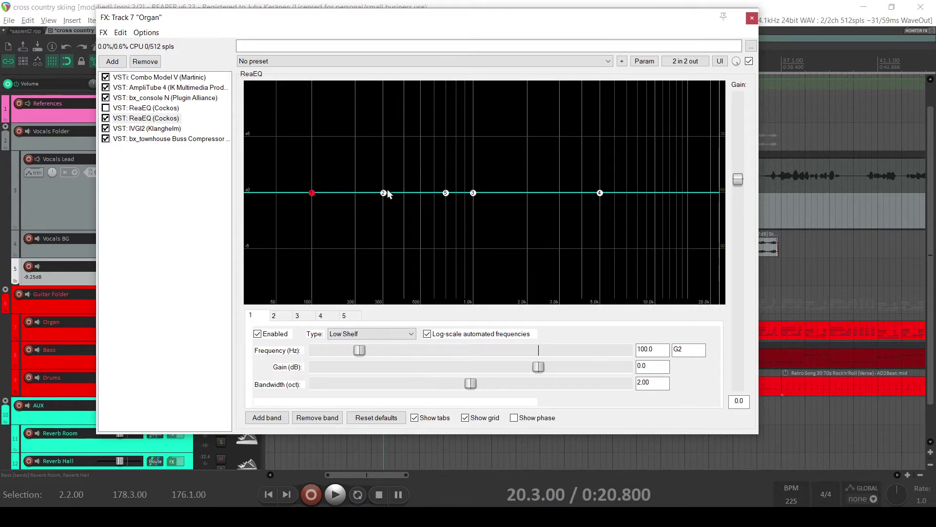
Step: Shift band 2 to about 290 Hz on the EQ curve and select bands 5, 3 and 4 in turn
{"action": "left_click_drag", "start_coordinate": [384, 192], "coordinate": [381, 192]}
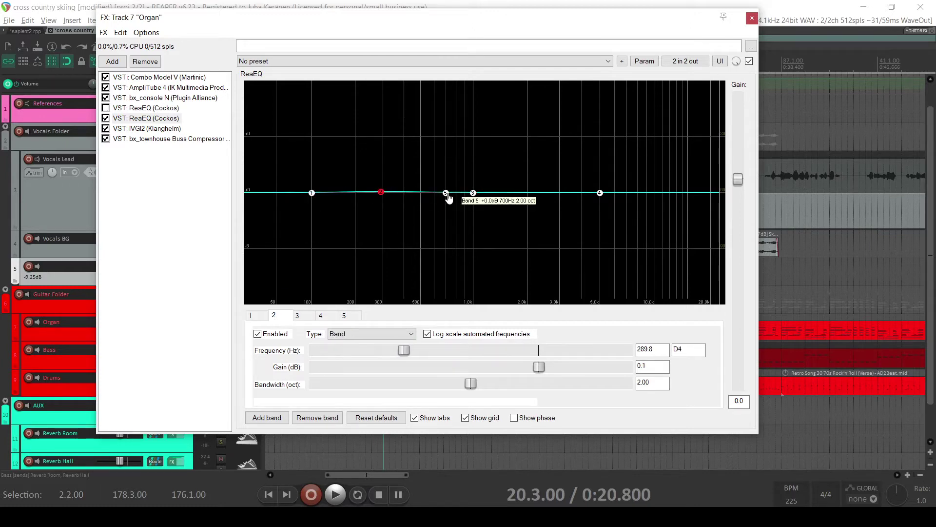
{"action": "left_click", "coordinate": [446, 195]}
{"action": "left_click", "coordinate": [473, 195]}
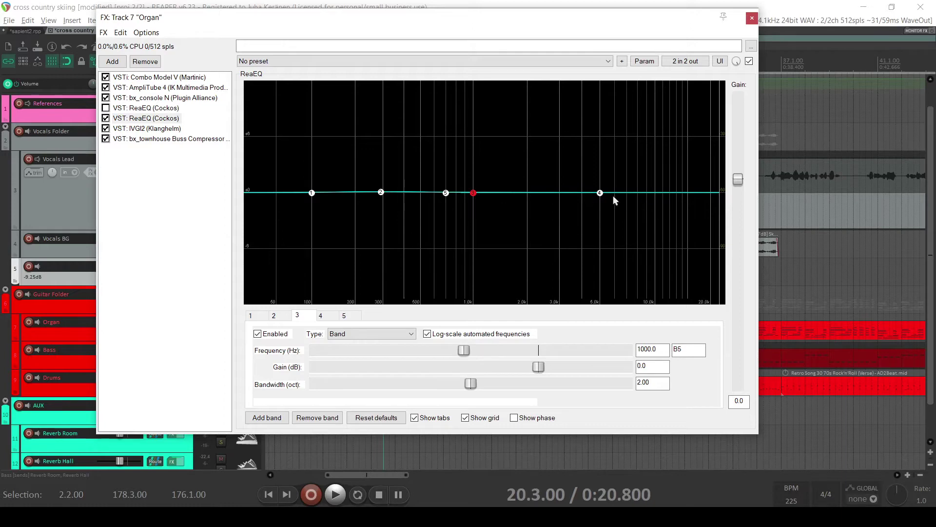
{"action": "left_click", "coordinate": [600, 195]}
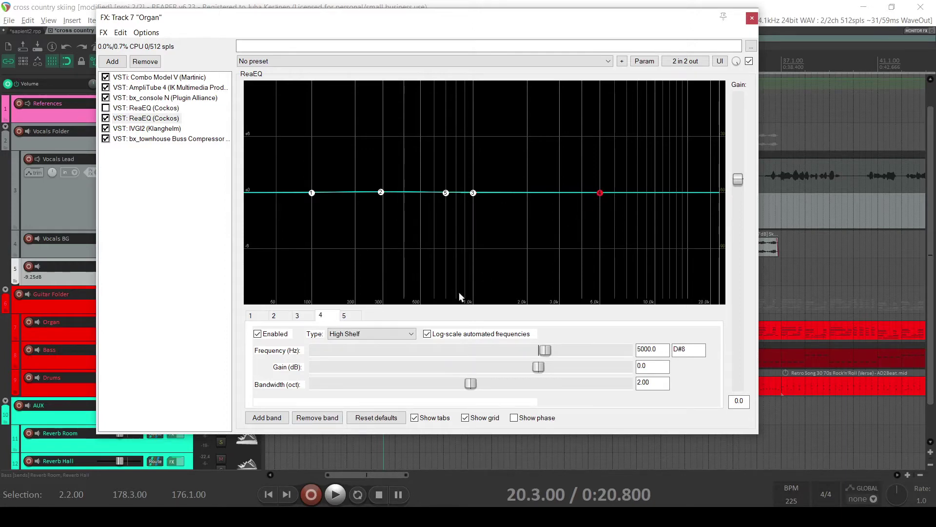
Step: Remove the selected band and reset the new ReaEQ to factory default
{"action": "left_click", "coordinate": [318, 420]}
{"action": "left_click", "coordinate": [291, 61]}
{"action": "left_click", "coordinate": [285, 81]}
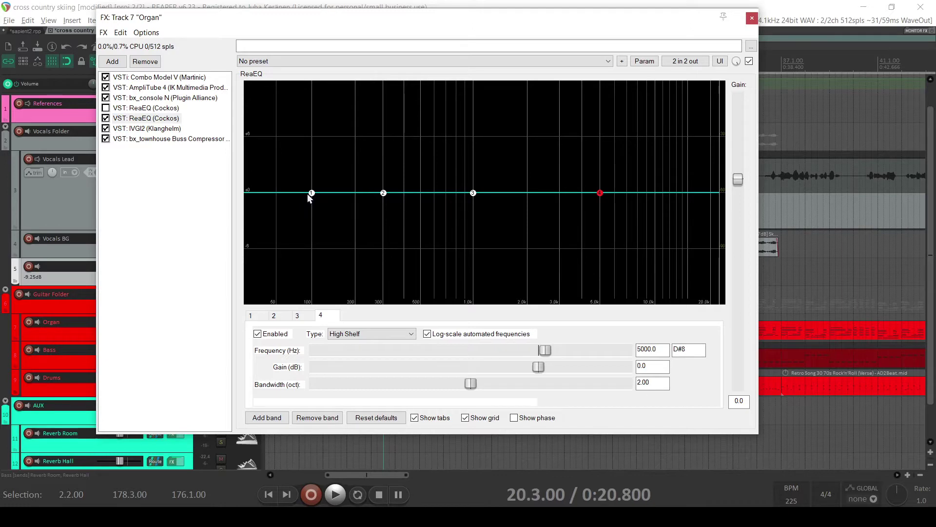
Step: Boost low shelf band 1 by about 5 dB near 205 Hz, and bring it back to about 0 dB near 177 Hz
{"action": "mouse_move", "coordinate": [312, 196]}
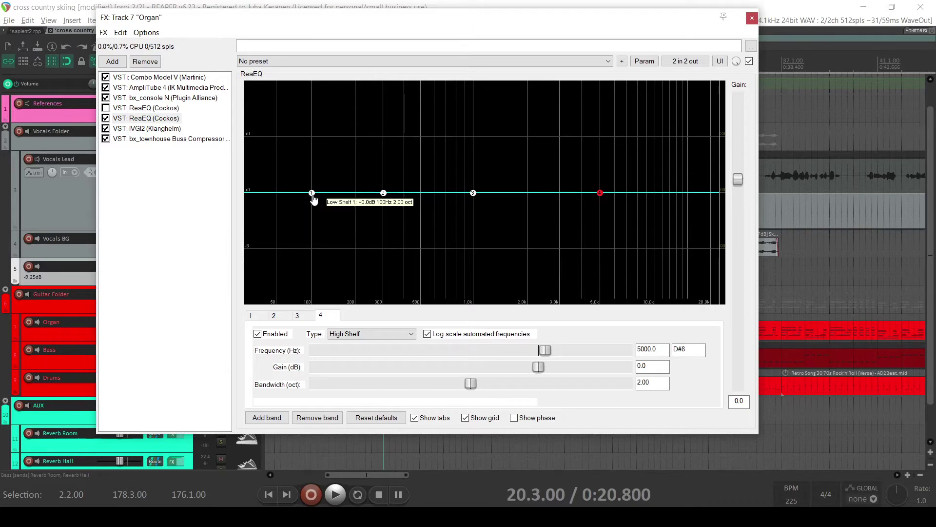
{"action": "left_click_drag", "start_coordinate": [312, 195], "coordinate": [357, 145]}
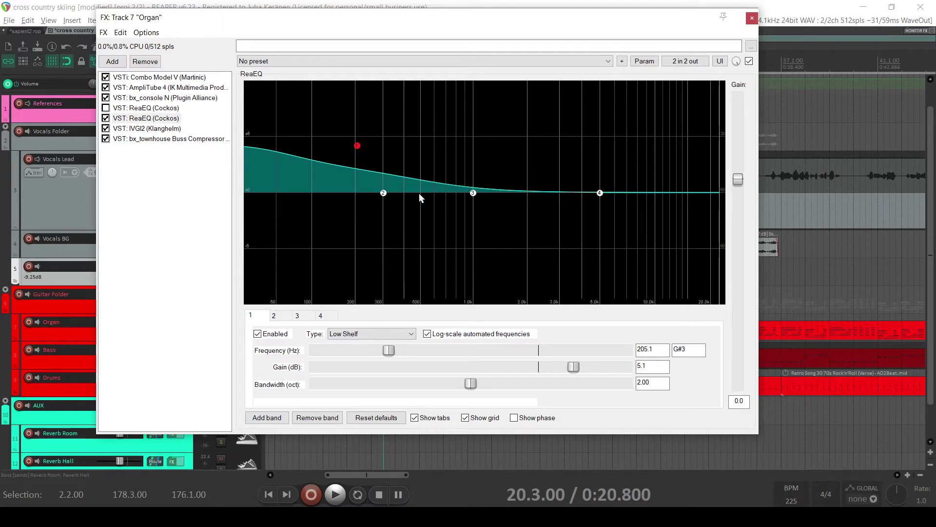
{"action": "left_click_drag", "start_coordinate": [357, 146], "coordinate": [347, 193]}
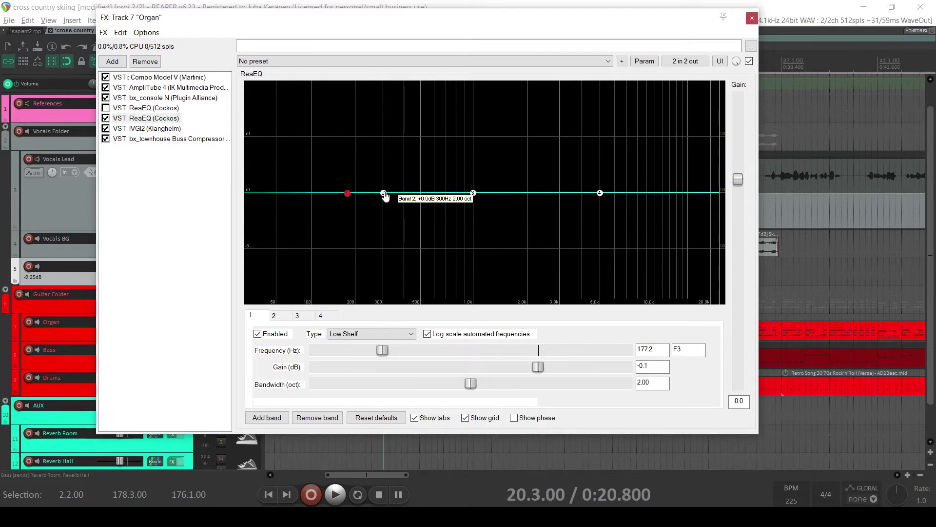
Step: Raise band 2, band 3 to about 2 dB near 900 Hz, and high shelf band 4 above the zero line on the EQ curve
{"action": "left_click_drag", "start_coordinate": [384, 194], "coordinate": [381, 172]}
{"action": "left_click_drag", "start_coordinate": [472, 193], "coordinate": [465, 172]}
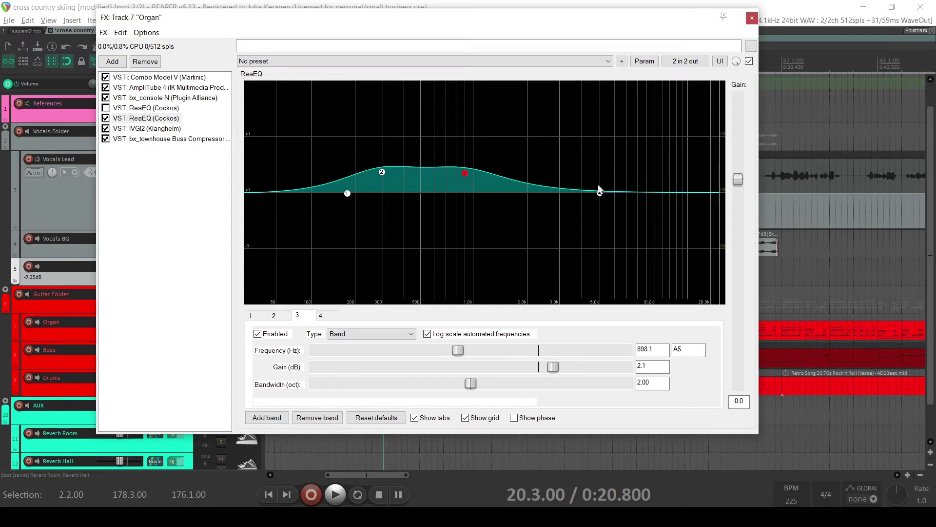
{"action": "mouse_move", "coordinate": [599, 196]}
{"action": "left_click_drag", "start_coordinate": [600, 196], "coordinate": [600, 168]}
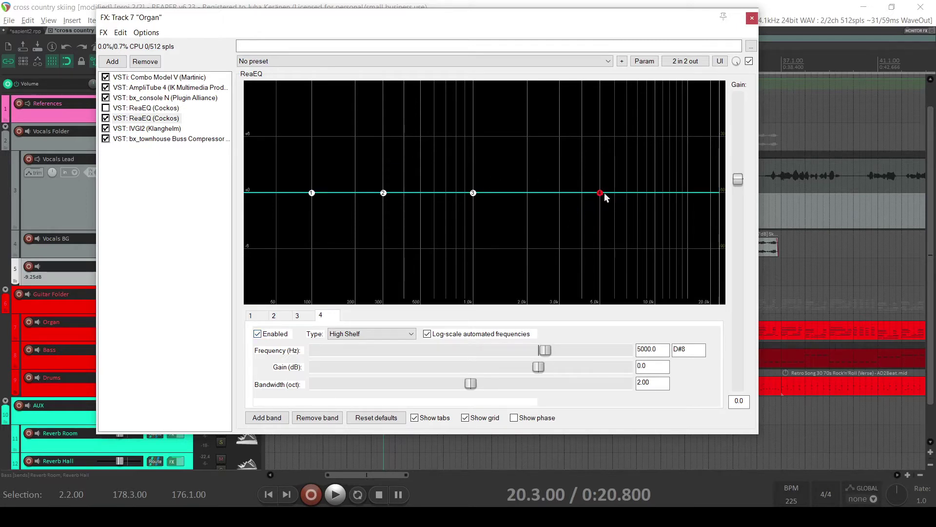
Step: Boost high shelf band 4 by about 5 dB near 3420 Hz, and change it to Band type at about 5.4 dB near 5650 Hz
{"action": "left_click_drag", "start_coordinate": [608, 192], "coordinate": [569, 145]}
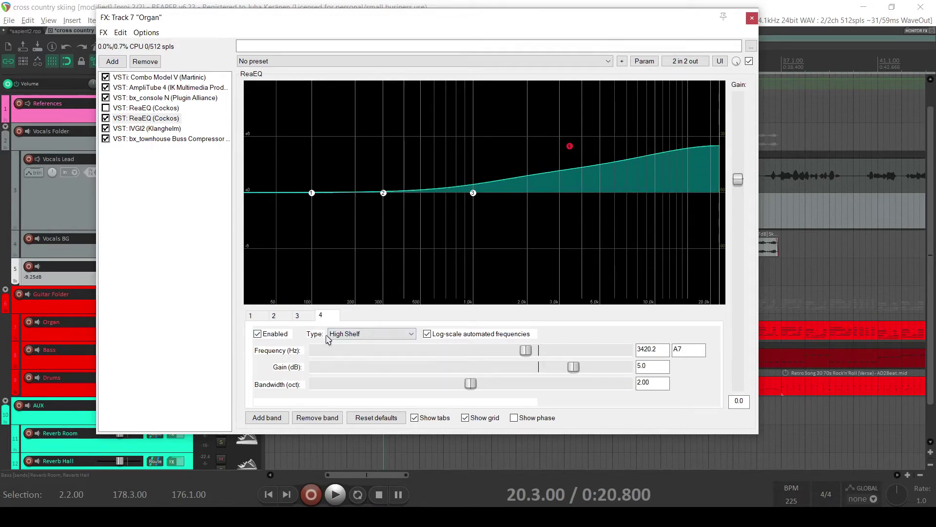
{"action": "left_click", "coordinate": [364, 334]}
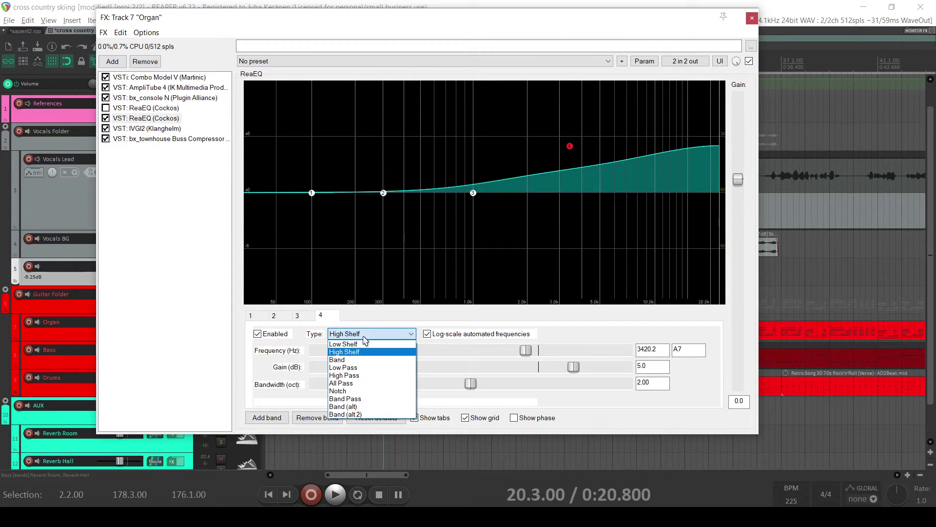
{"action": "left_click", "coordinate": [369, 361]}
{"action": "left_click_drag", "start_coordinate": [569, 146], "coordinate": [610, 142]}
Step: Change band 4 to High Pass and lower its cutoff to about 204 Hz
{"action": "left_click", "coordinate": [386, 336]}
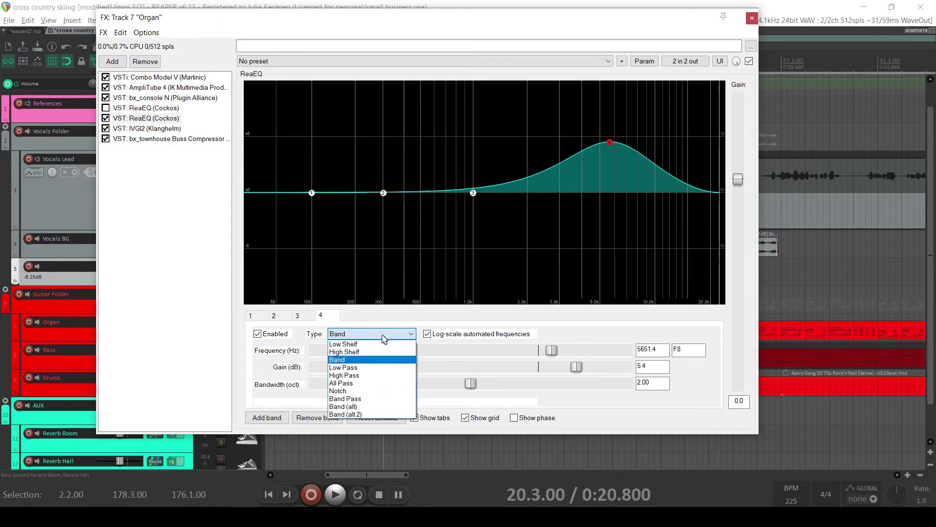
{"action": "left_click", "coordinate": [366, 376]}
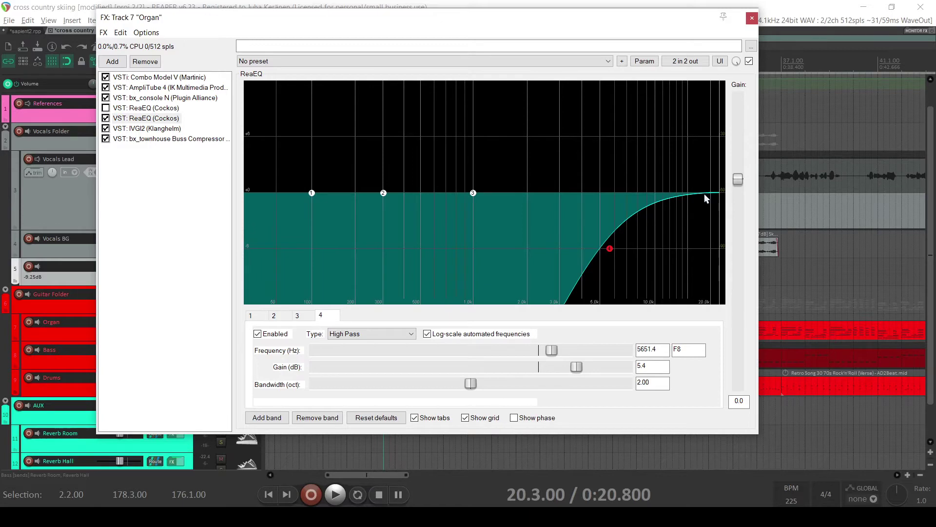
{"action": "left_click_drag", "start_coordinate": [610, 253], "coordinate": [356, 290]}
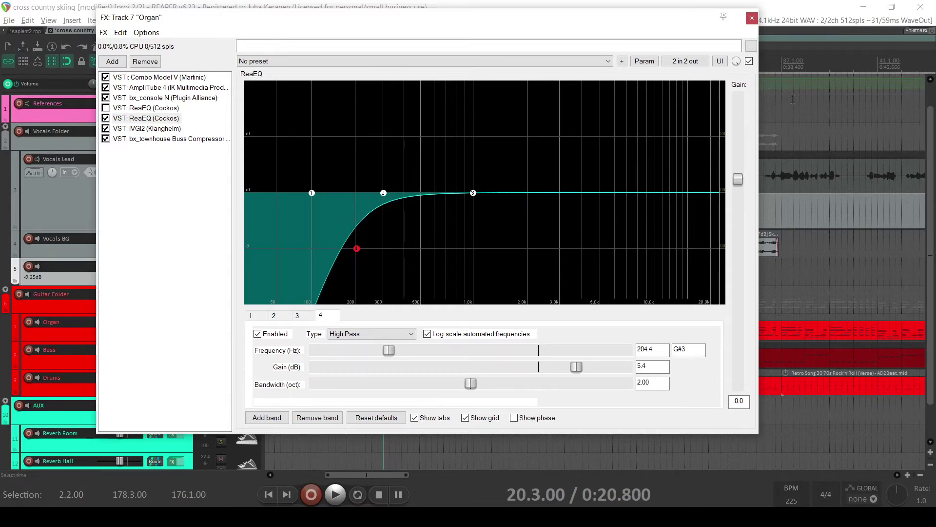
Step: Change band 4 to Low Pass and raise its cutoff to about 3045 Hz
{"action": "left_click", "coordinate": [370, 333]}
{"action": "left_click", "coordinate": [364, 363]}
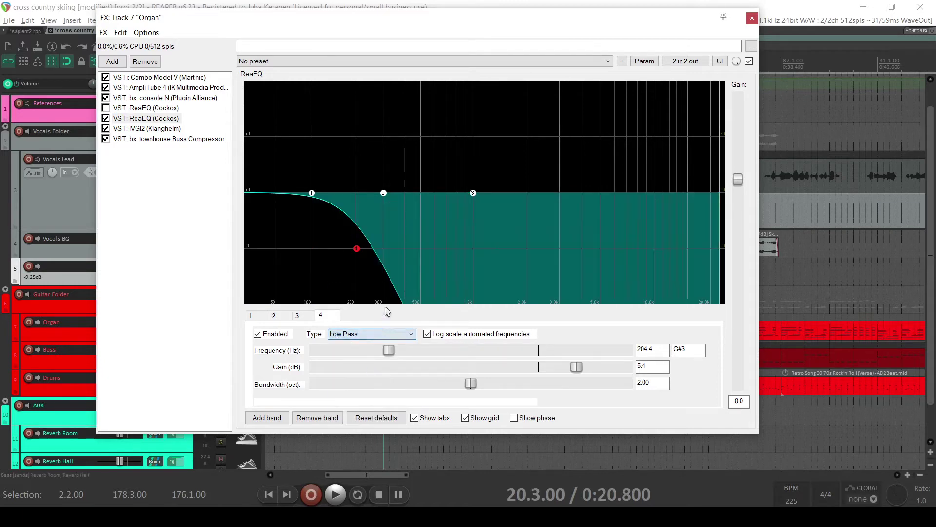
{"action": "mouse_move", "coordinate": [355, 251]}
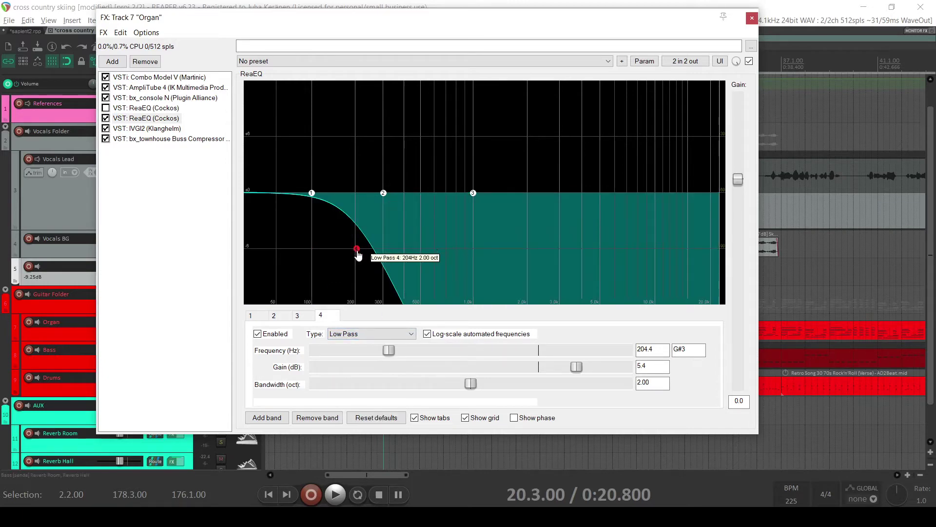
{"action": "left_click_drag", "start_coordinate": [357, 249], "coordinate": [561, 248]}
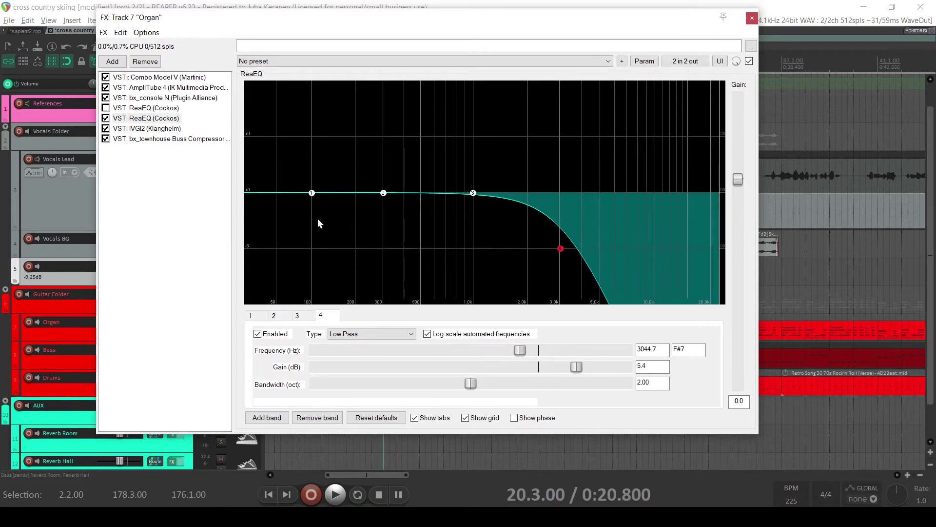
Step: Pull band 1 down to the floor of the EQ curve, and change band 2 to Notch near 453 Hz
{"action": "left_click", "coordinate": [312, 194]}
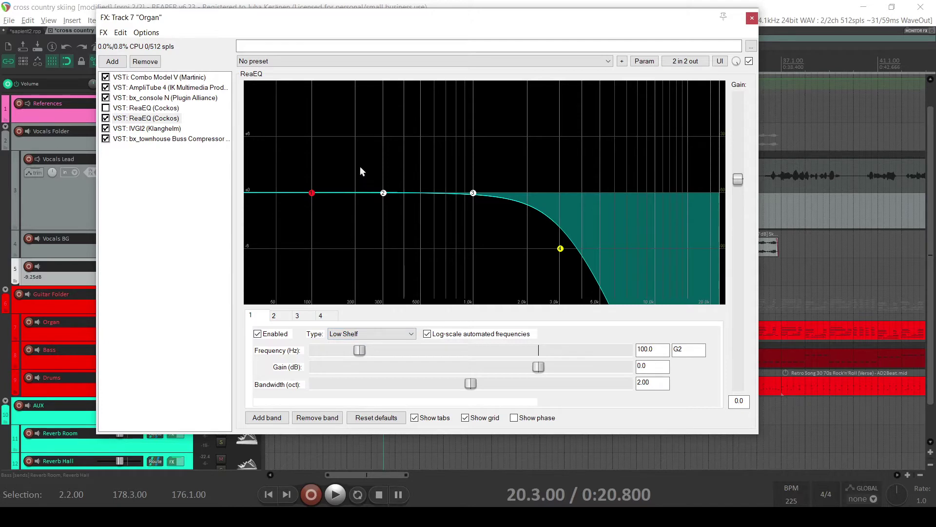
{"action": "left_click_drag", "start_coordinate": [313, 194], "coordinate": [340, 339]}
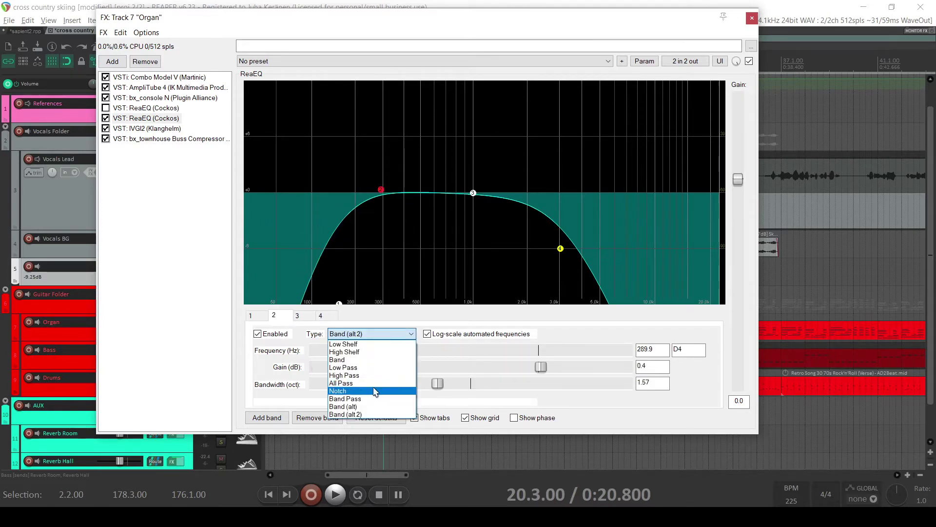
{"action": "left_click", "coordinate": [375, 389]}
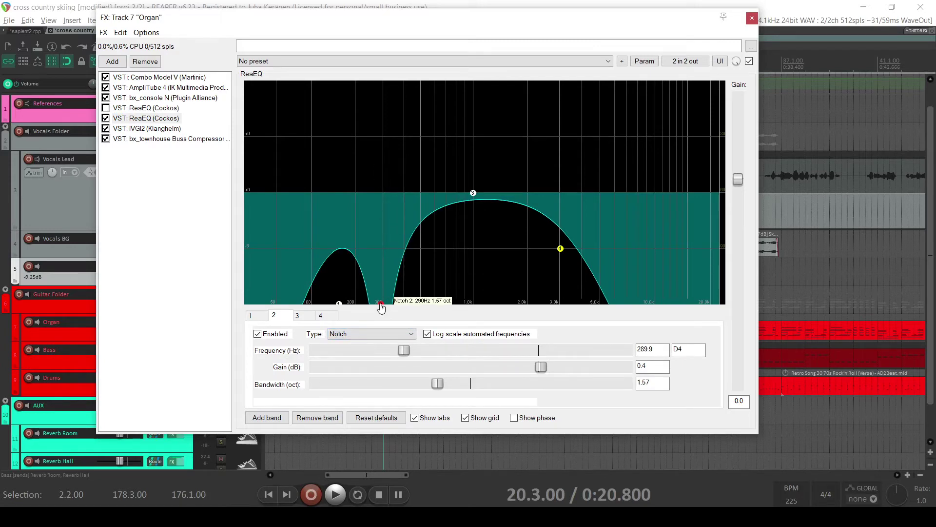
{"action": "left_click_drag", "start_coordinate": [381, 308], "coordinate": [415, 310]}
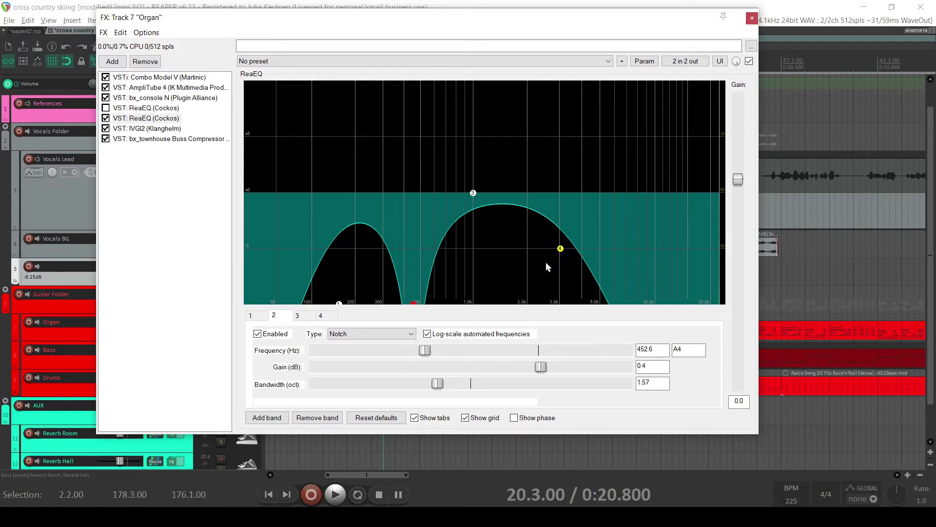
Step: Move band 2 to about 682 Hz, try it as Band type with a cut, and reset ReaEQ to its defaults
{"action": "left_click_drag", "start_coordinate": [413, 306], "coordinate": [445, 315]}
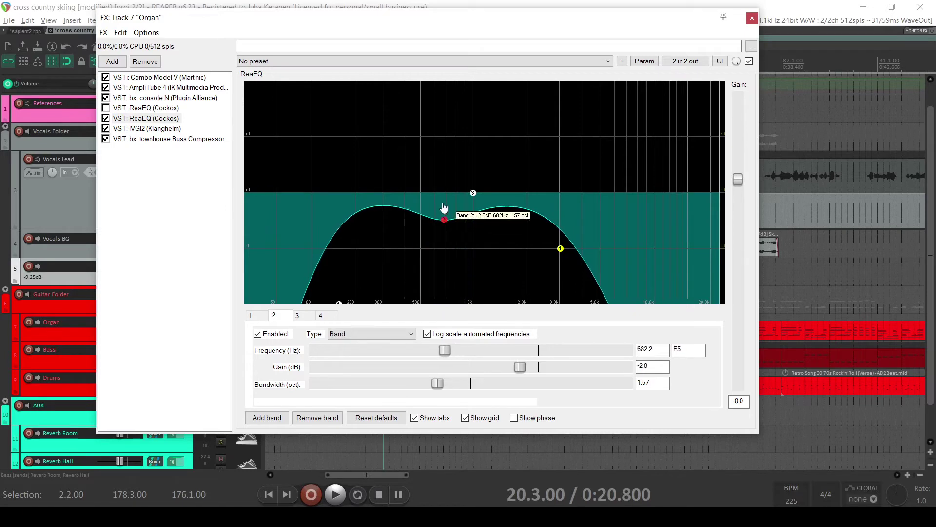
{"action": "left_click_drag", "start_coordinate": [444, 208], "coordinate": [433, 335]}
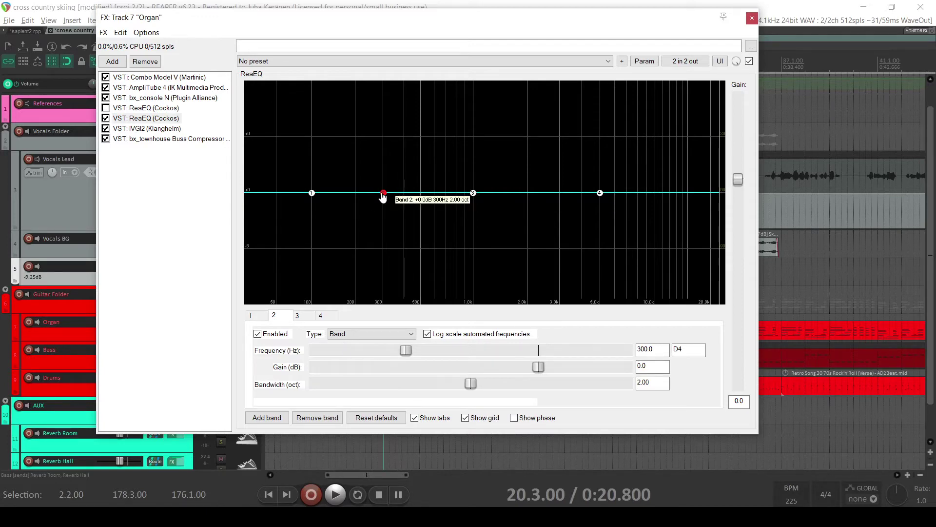
Step: Boost band 2 by about 5.1 dB near 346 Hz and place the cursor in its note value
{"action": "left_click_drag", "start_coordinate": [383, 194], "coordinate": [394, 145]}
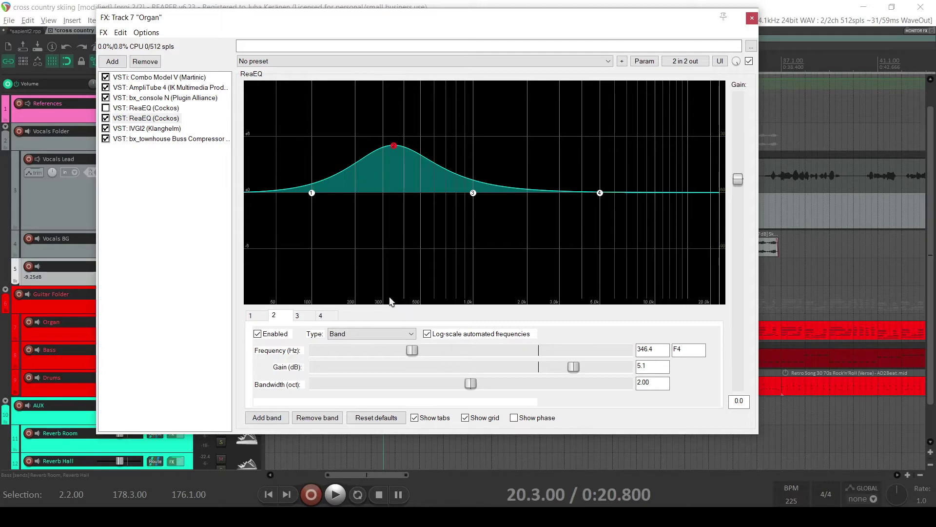
{"action": "left_click_drag", "start_coordinate": [688, 354], "coordinate": [667, 356]}
{"action": "left_click", "coordinate": [695, 354]}
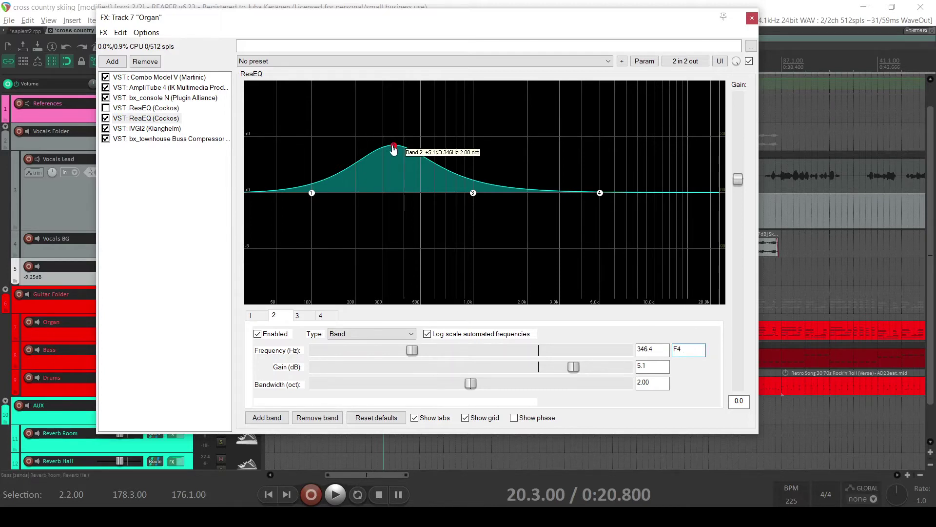
Step: Sweep band 2 through about 263 Hz, 99 Hz and 133 Hz, ending with a cut of about 0.9 dB near 129 Hz
{"action": "left_click_drag", "start_coordinate": [394, 146], "coordinate": [375, 154]}
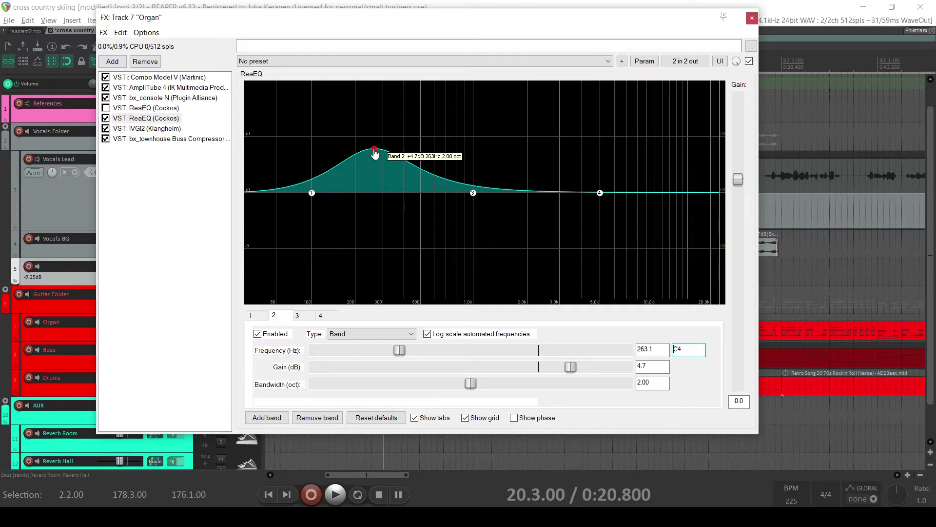
{"action": "left_click_drag", "start_coordinate": [374, 153], "coordinate": [312, 180]}
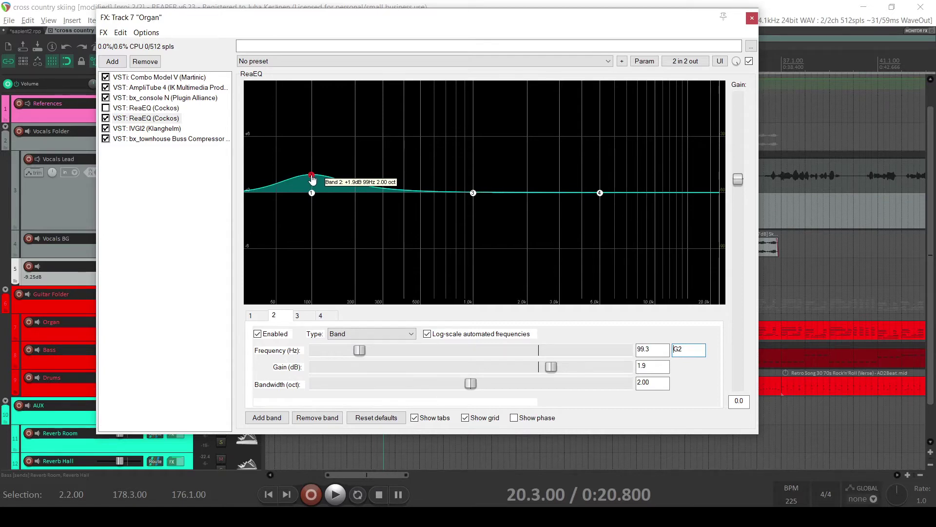
{"action": "mouse_move", "coordinate": [312, 180]}
{"action": "left_mouse_down"}
{"action": "mouse_move", "coordinate": [337, 182]}
{"action": "mouse_move", "coordinate": [326, 184]}
{"action": "left_mouse_up"}
{"action": "left_click_drag", "start_coordinate": [329, 187], "coordinate": [331, 189]}
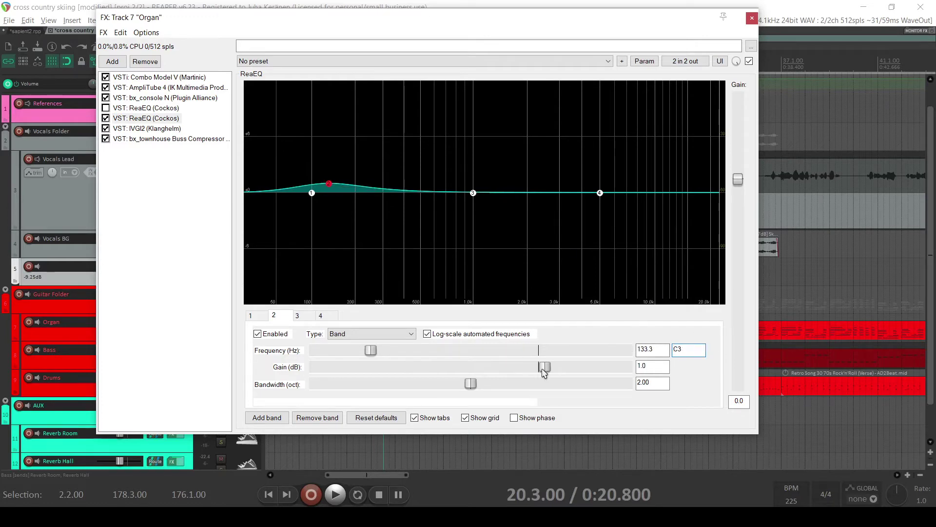
{"action": "left_click_drag", "start_coordinate": [334, 189], "coordinate": [331, 206]}
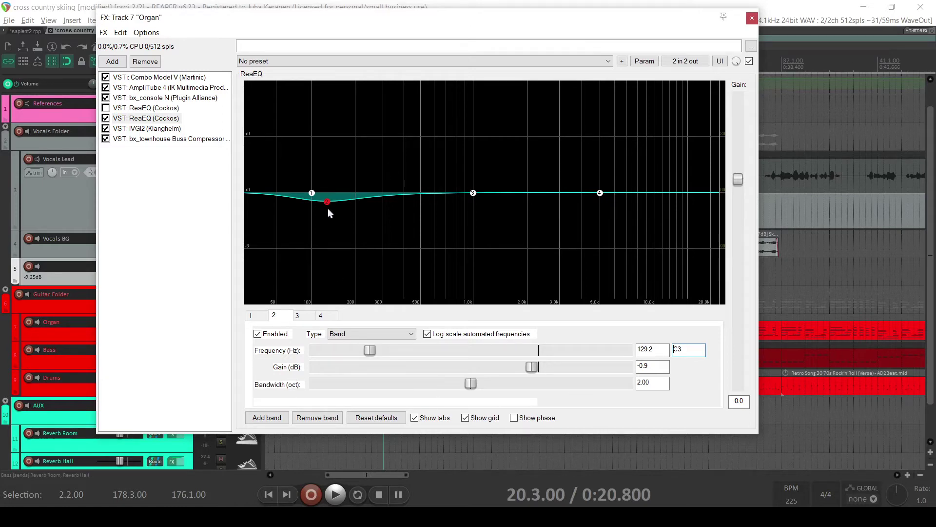
Step: Boost band 2 by about 6.2 dB near 347 Hz and narrow its bandwidth to about 1.88 octaves
{"action": "left_click_drag", "start_coordinate": [329, 208], "coordinate": [395, 141]}
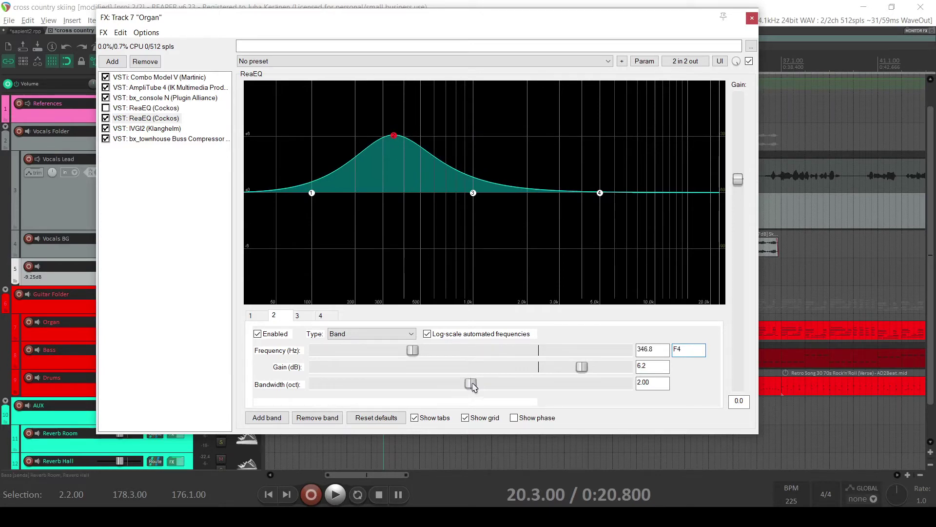
{"action": "mouse_move", "coordinate": [471, 386]}
{"action": "left_mouse_down"}
{"action": "mouse_move", "coordinate": [386, 395]}
{"action": "mouse_move", "coordinate": [319, 387]}
{"action": "mouse_move", "coordinate": [581, 386]}
{"action": "mouse_move", "coordinate": [462, 385]}
{"action": "left_mouse_up"}
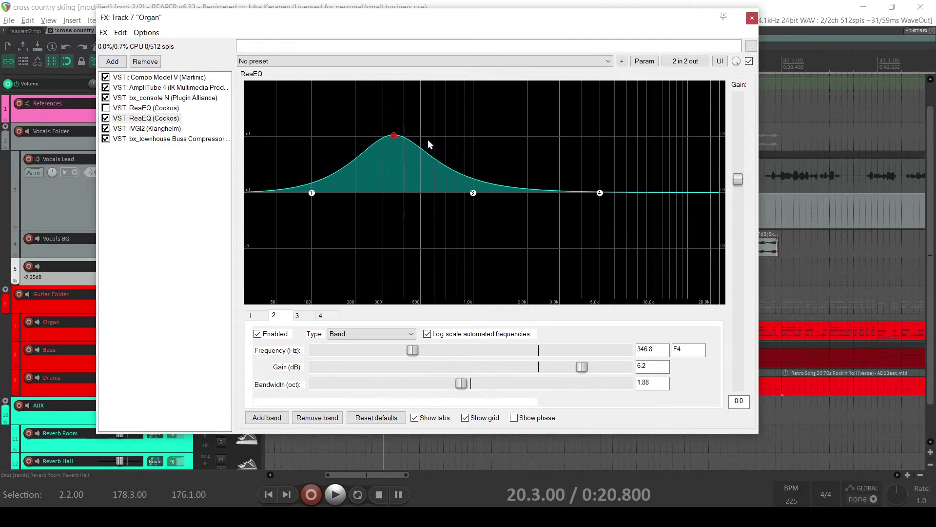
Step: Change band 2 to High Shelf with 0.01 octave bandwidth and set it to about 4.7 dB near 516 Hz
{"action": "left_click", "coordinate": [371, 335]}
{"action": "left_click", "coordinate": [371, 357]}
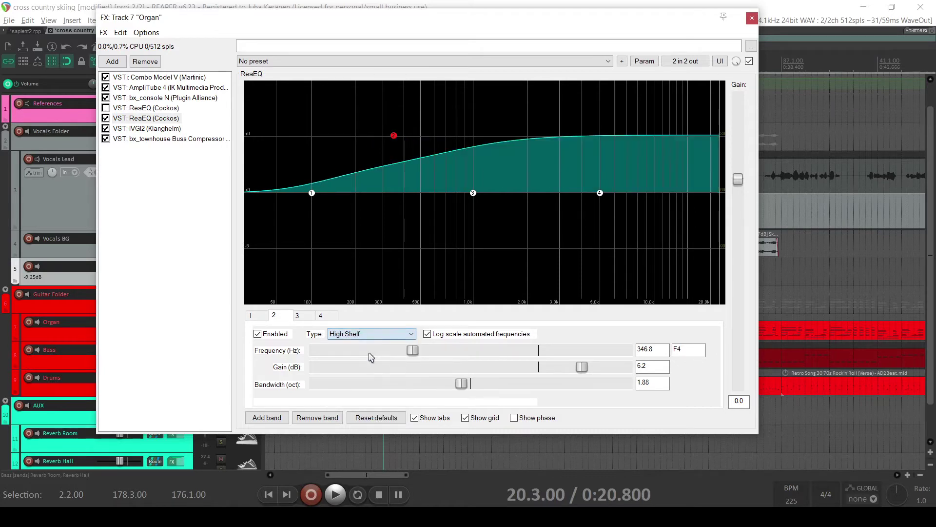
{"action": "left_click_drag", "start_coordinate": [393, 135], "coordinate": [422, 125]}
{"action": "left_click_drag", "start_coordinate": [463, 384], "coordinate": [288, 387]}
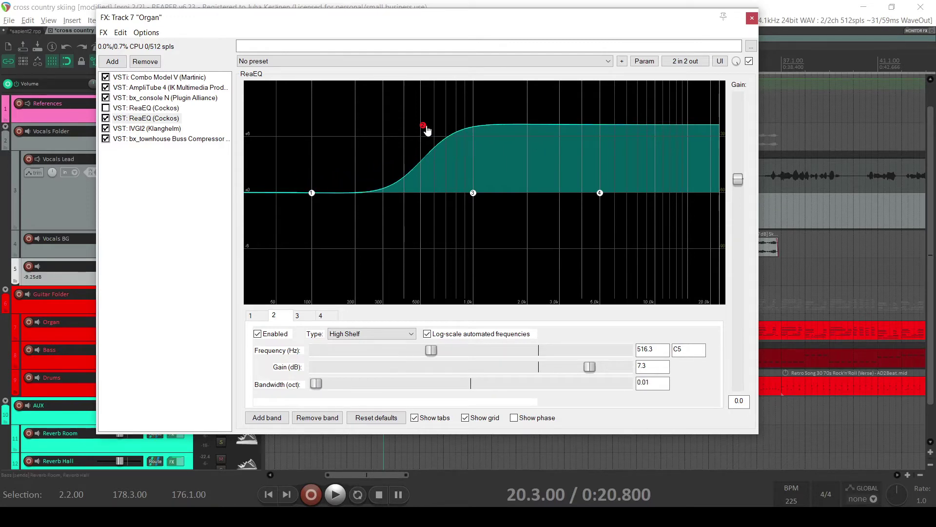
{"action": "left_click_drag", "start_coordinate": [423, 125], "coordinate": [423, 150]}
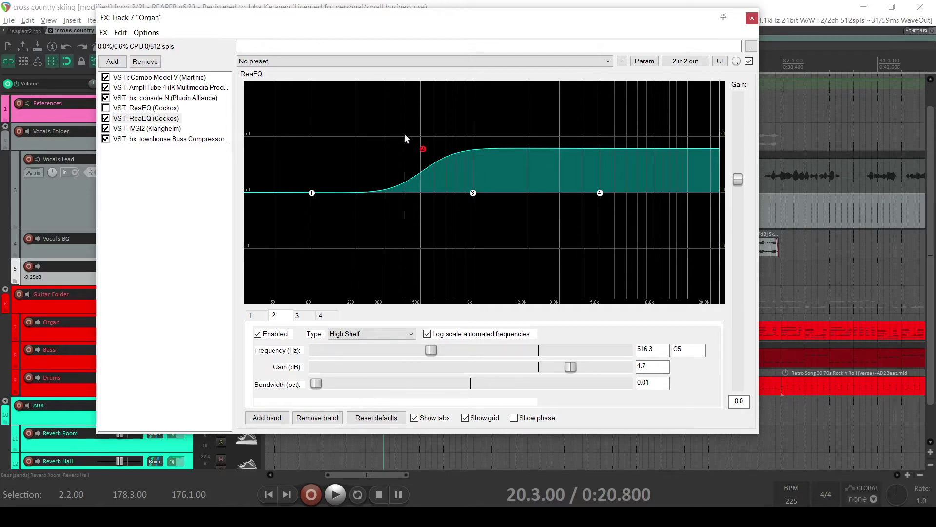
Step: Set band 2 to Band type at about 6 dB near 450 Hz and widen its bandwidth to about 2.14 octaves
{"action": "left_click_drag", "start_coordinate": [423, 149], "coordinate": [416, 138]}
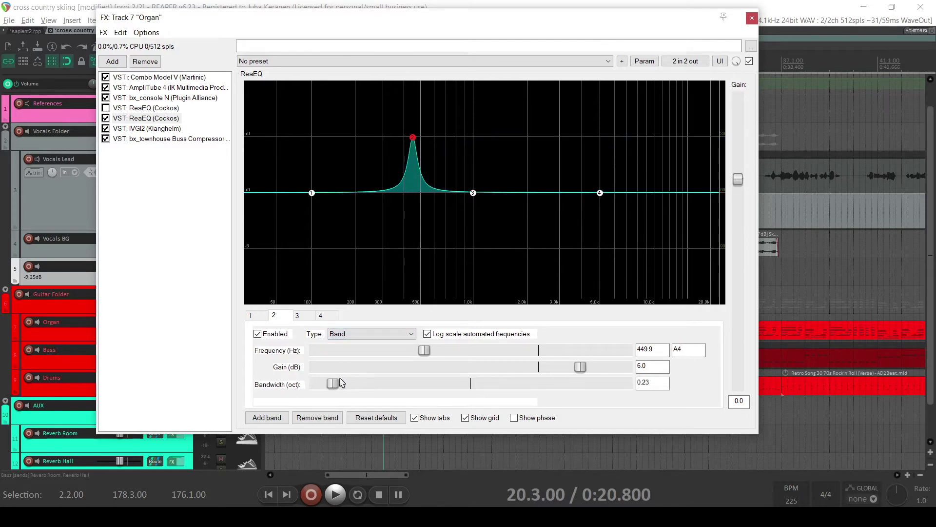
{"action": "left_click_drag", "start_coordinate": [333, 383], "coordinate": [482, 384]}
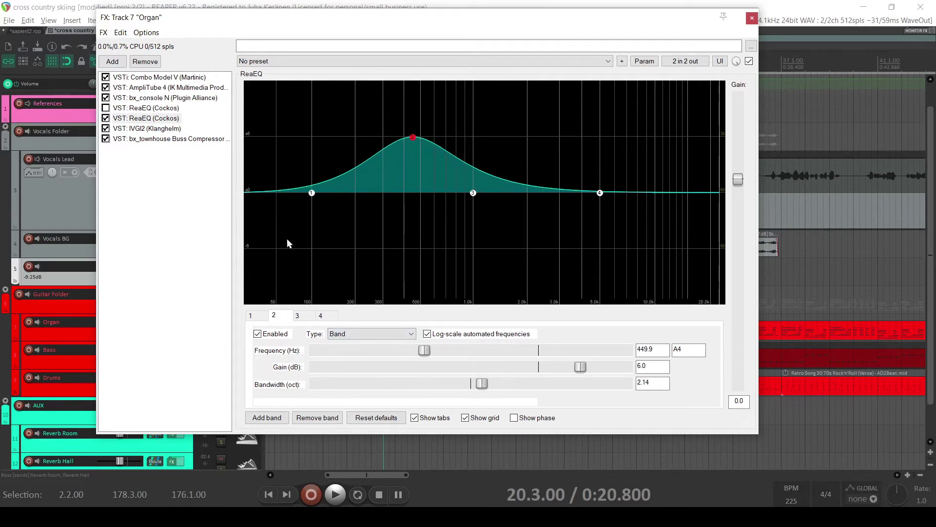
Step: Add TDR Nova to the Organ track's effects, and boost its band II by about 9.3 dB near 319 Hz with a Q of 0.36
{"action": "double_click", "coordinate": [158, 172]}
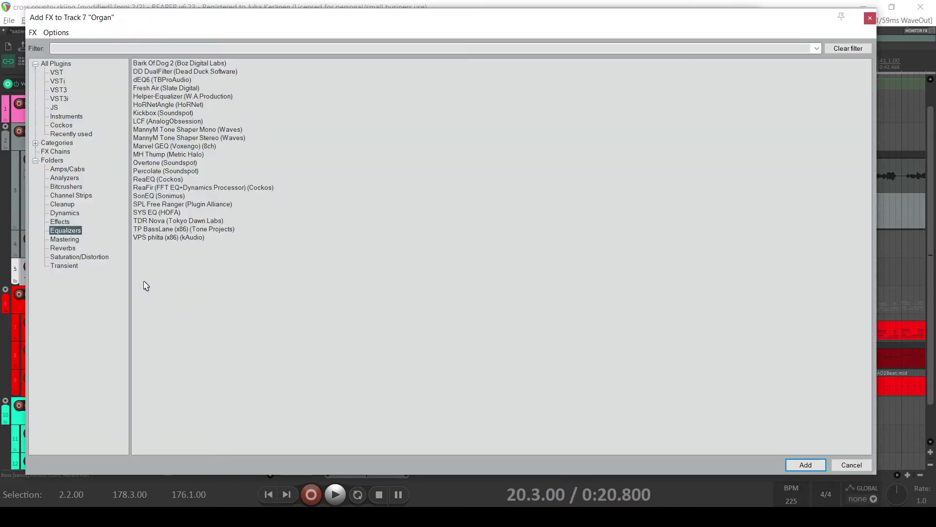
{"action": "double_click", "coordinate": [145, 222]}
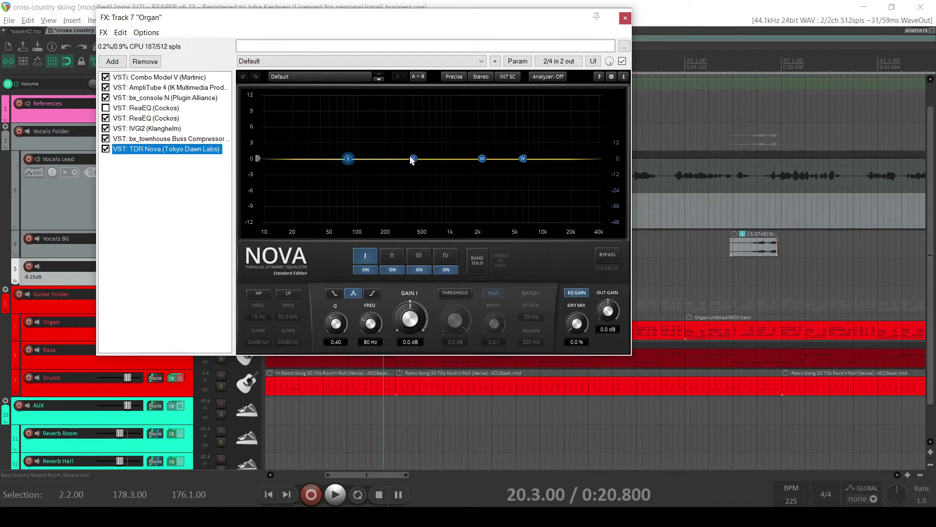
{"action": "left_click_drag", "start_coordinate": [414, 159], "coordinate": [404, 109]}
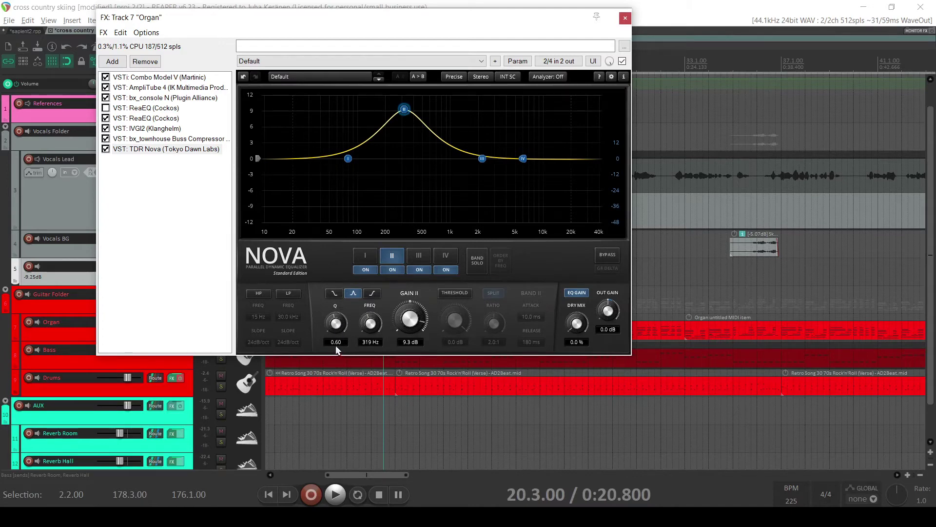
{"action": "left_click_drag", "start_coordinate": [336, 323], "coordinate": [335, 361]}
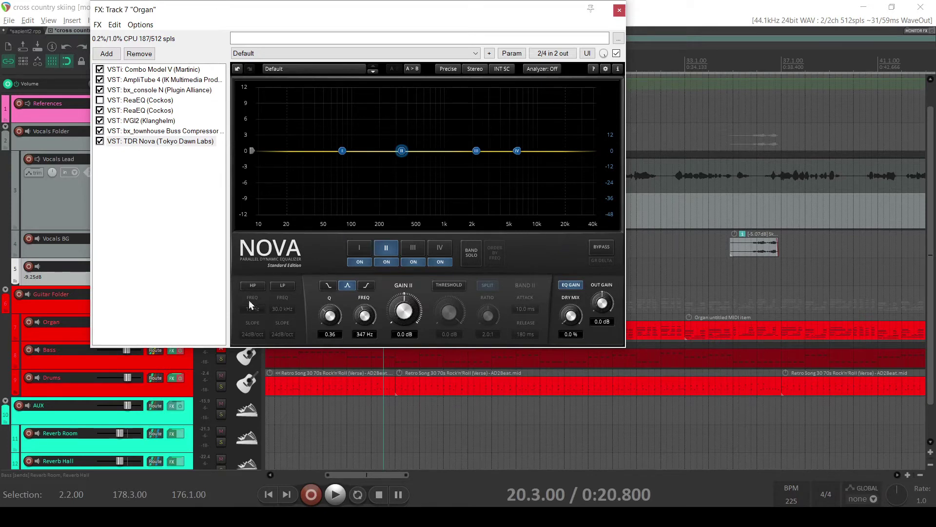
Step: Enable Nova's high-pass and low-pass filters, and select bands I and III in turn
{"action": "left_click", "coordinate": [253, 286]}
{"action": "left_click", "coordinate": [287, 286]}
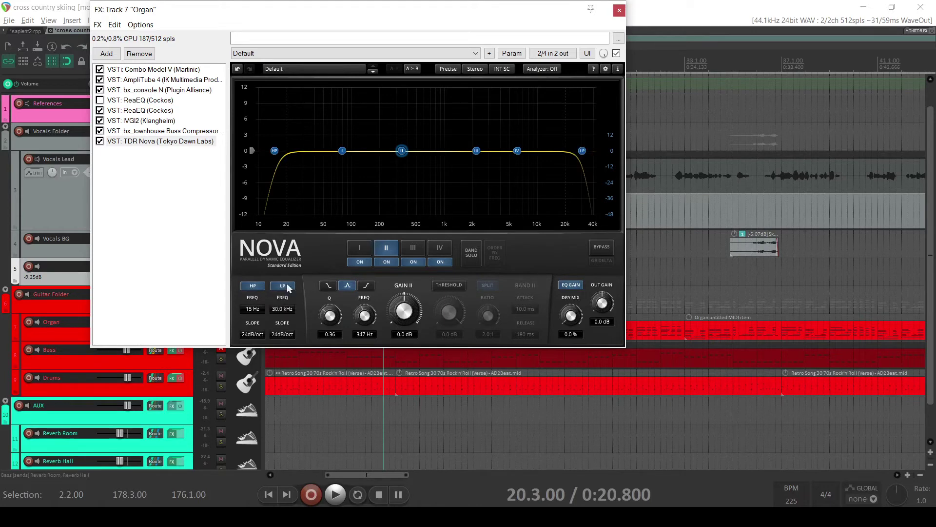
{"action": "left_click", "coordinate": [359, 248]}
{"action": "left_click", "coordinate": [413, 248]}
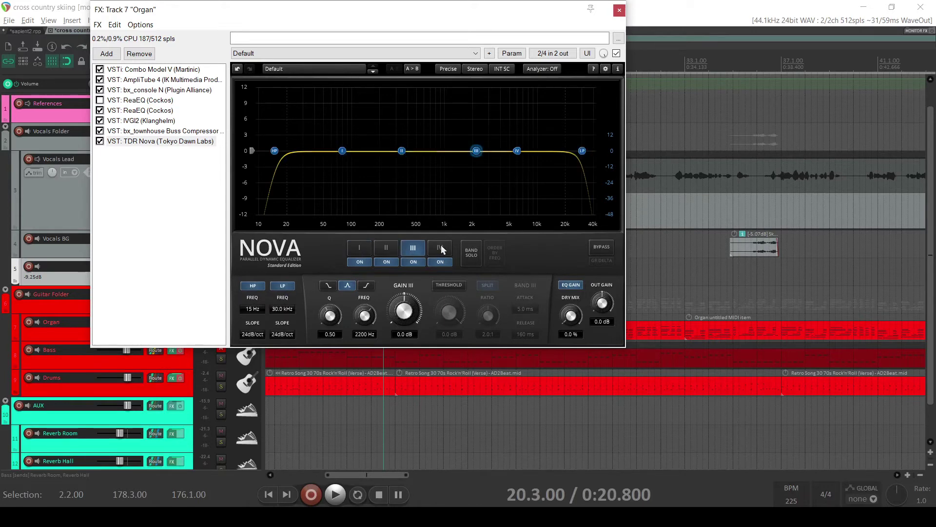
Step: Switch band IV to a bell shape and boost it by about 4.6 dB near 5.7 kHz
{"action": "left_click", "coordinate": [442, 248]}
{"action": "left_click", "coordinate": [347, 286]}
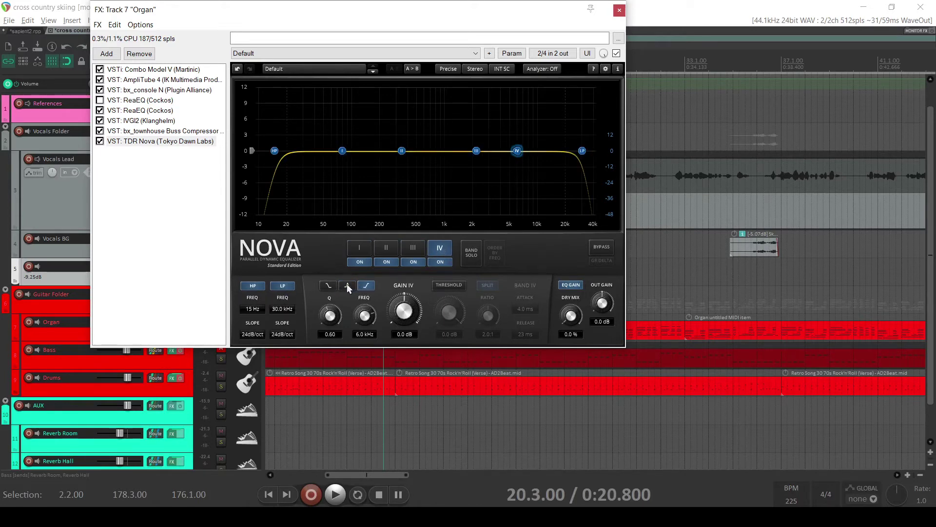
{"action": "left_click_drag", "start_coordinate": [517, 150], "coordinate": [514, 126]}
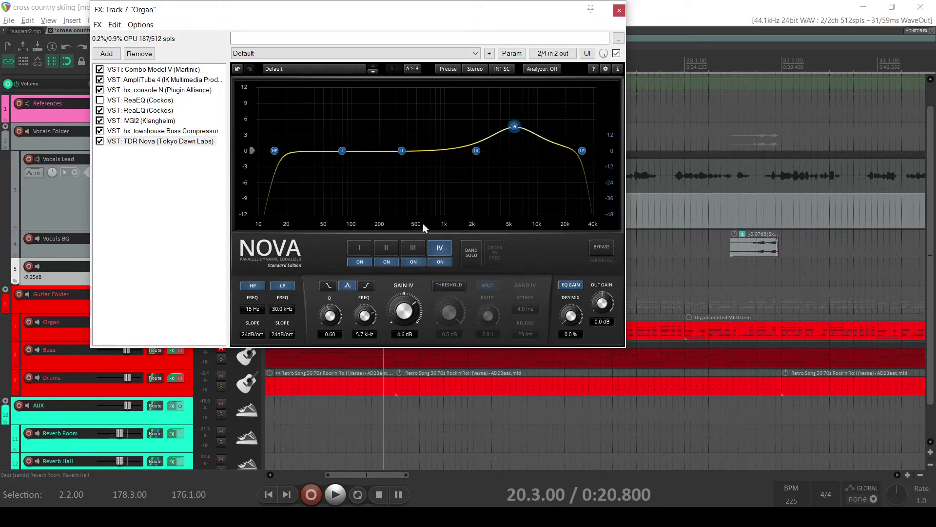
Step: Compare Nova band IV's high-shelf and low-shelf shapes, return it to a bell, and bring its gain back to about 0 dB
{"action": "left_click", "coordinate": [367, 286]}
{"action": "left_click", "coordinate": [327, 287]}
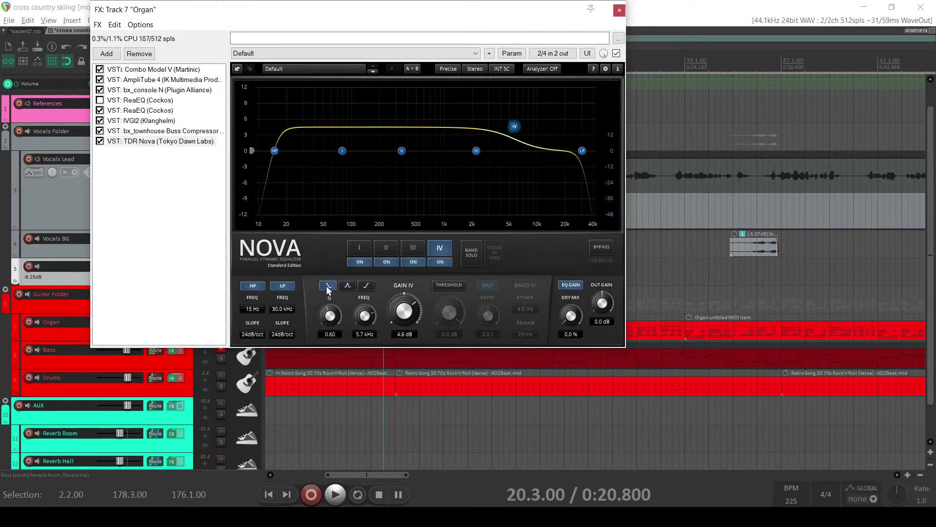
{"action": "left_click", "coordinate": [349, 285]}
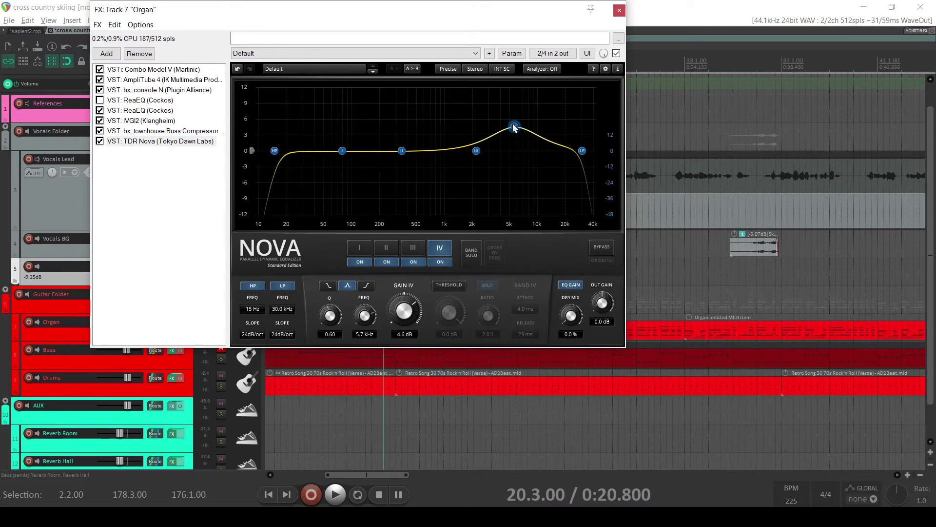
{"action": "left_click_drag", "start_coordinate": [515, 127], "coordinate": [517, 150]}
Step: Open the enabled ReaEQ in the Organ track's effects, enlarge the window, and add bands until there are 14
{"action": "left_click", "coordinate": [163, 112]}
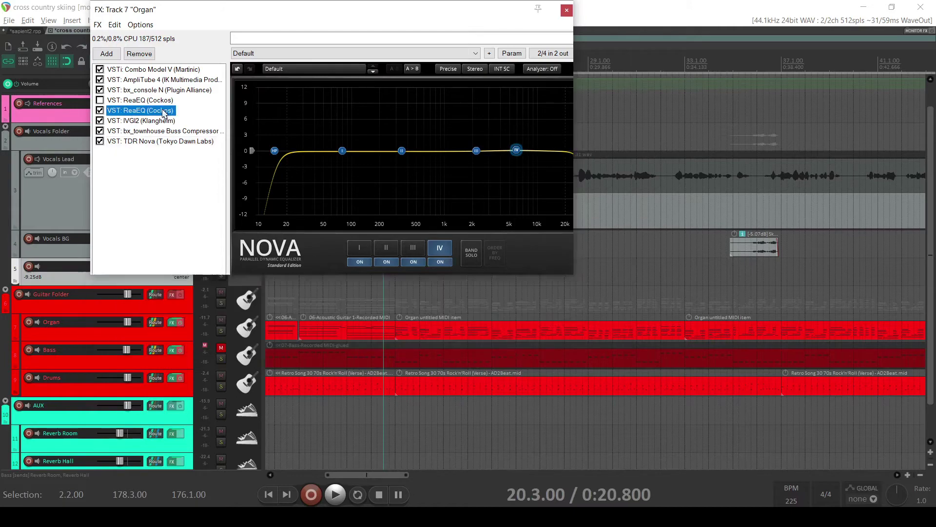
{"action": "left_click_drag", "start_coordinate": [575, 276], "coordinate": [628, 421]}
{"action": "left_click", "coordinate": [262, 407]}
{"action": "left_click", "coordinate": [262, 407]}
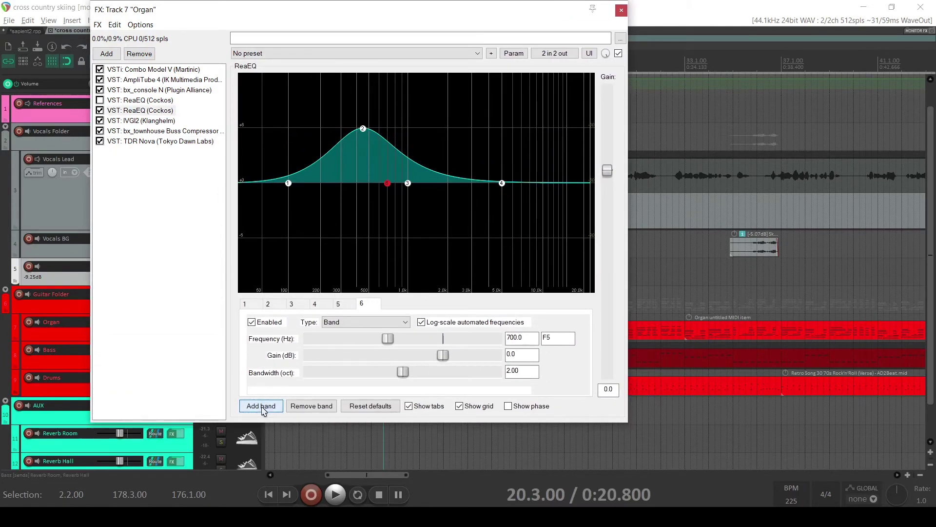
{"action": "left_click", "coordinate": [262, 407]}
{"action": "left_click", "coordinate": [262, 407]}
{"action": "left_click", "coordinate": [262, 407]}
{"action": "left_click", "coordinate": [262, 407]}
{"action": "left_click", "coordinate": [262, 407]}
{"action": "left_click", "coordinate": [262, 407]}
{"action": "left_click", "coordinate": [262, 407]}
{"action": "left_click", "coordinate": [262, 407]}
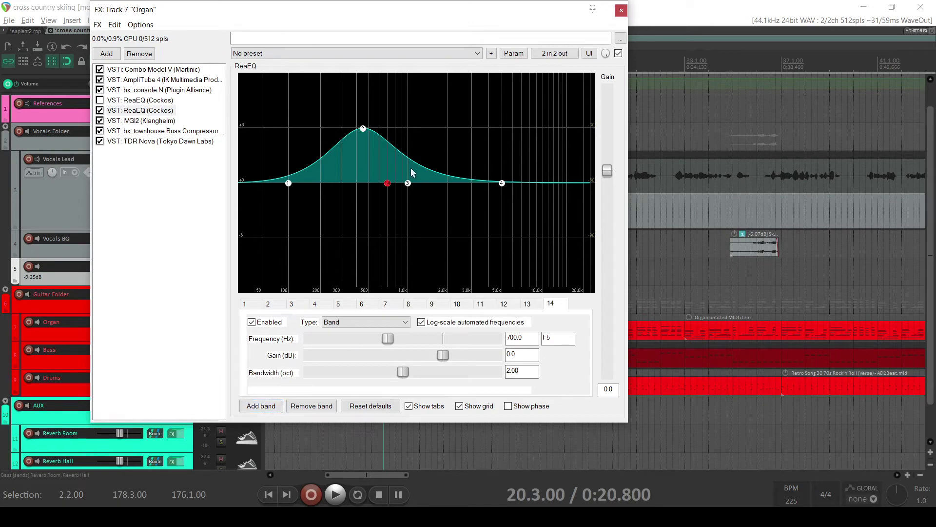
Step: Shape a curve with bands 12, 13 and 14, cutting band 12 by about 7.1 dB near 3245 Hz
{"action": "left_click_drag", "start_coordinate": [388, 183], "coordinate": [427, 131]}
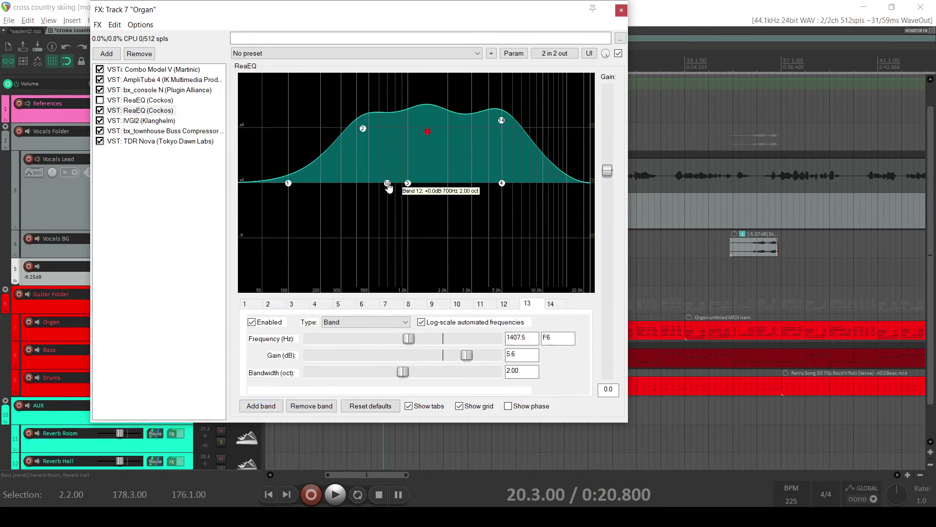
{"action": "left_click_drag", "start_coordinate": [388, 183], "coordinate": [464, 224]}
{"action": "left_click_drag", "start_coordinate": [502, 120], "coordinate": [534, 144]}
{"action": "left_click_drag", "start_coordinate": [427, 131], "coordinate": [424, 154]}
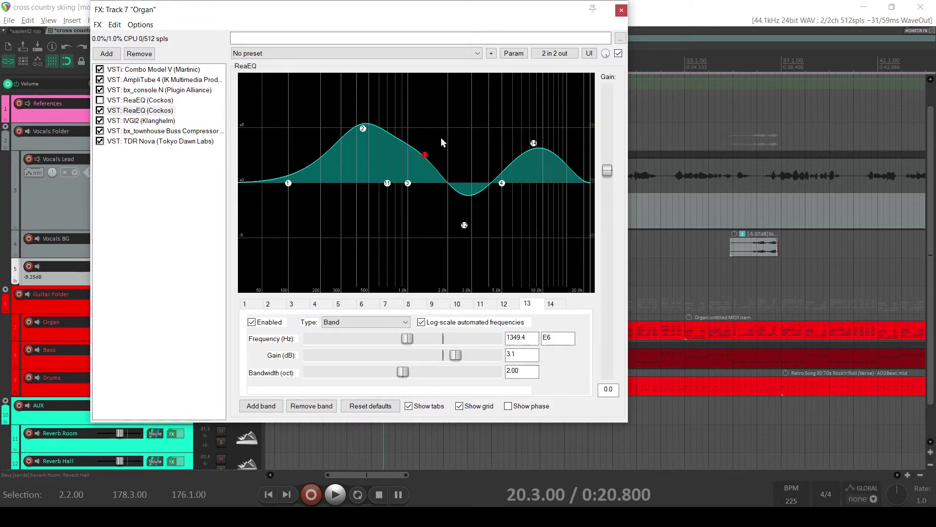
{"action": "left_click_drag", "start_coordinate": [427, 159], "coordinate": [431, 170]}
{"action": "left_click_drag", "start_coordinate": [464, 224], "coordinate": [476, 247]}
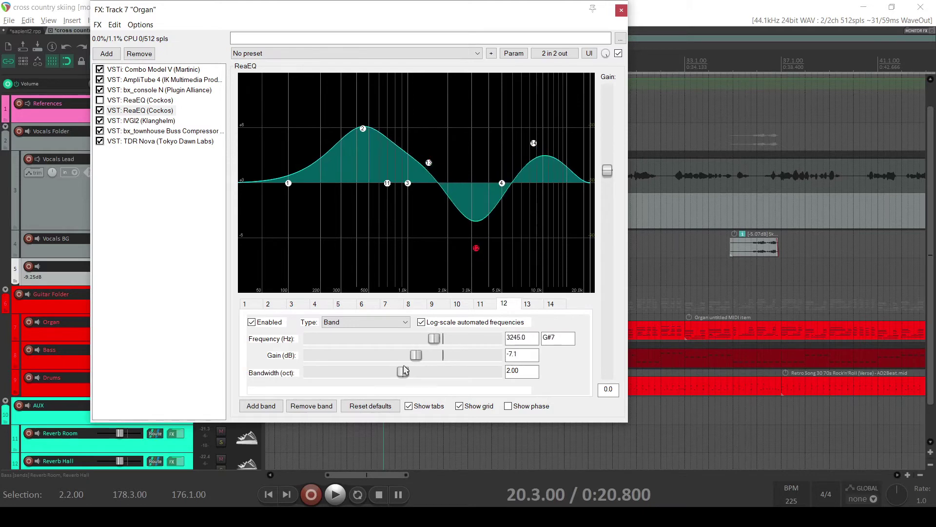
Step: Narrow bands 12 and 13 into notches, setting band 13 to about -6.8 dB near 4230 Hz with a 0.07-octave bandwidth
{"action": "left_click_drag", "start_coordinate": [403, 371], "coordinate": [315, 376]}
{"action": "left_click_drag", "start_coordinate": [476, 248], "coordinate": [511, 252]}
{"action": "left_click_drag", "start_coordinate": [429, 163], "coordinate": [492, 219]}
{"action": "left_click_drag", "start_coordinate": [306, 373], "coordinate": [312, 372]}
{"action": "left_click_drag", "start_coordinate": [492, 218], "coordinate": [492, 249]}
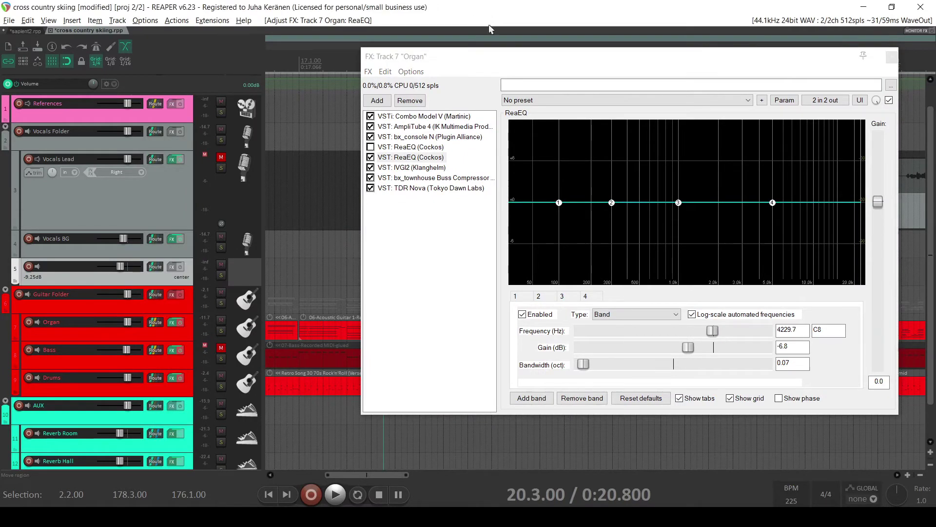
Step: Play the song and pull ReaEQ's band 1 low shelf down to -inf near 105 Hz, then stop playback
{"action": "key", "text": "space"}
{"action": "left_click_drag", "start_coordinate": [540, 65], "coordinate": [434, 58]}
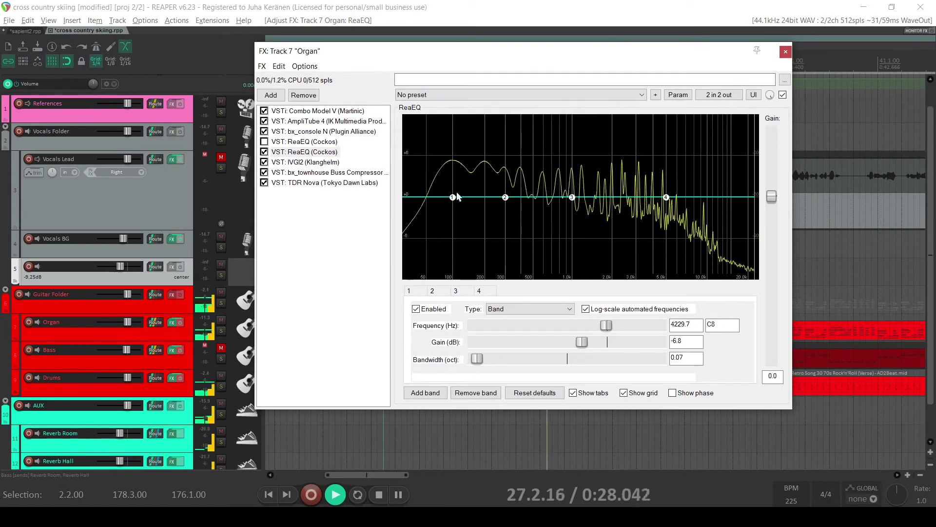
{"action": "mouse_move", "coordinate": [454, 198]}
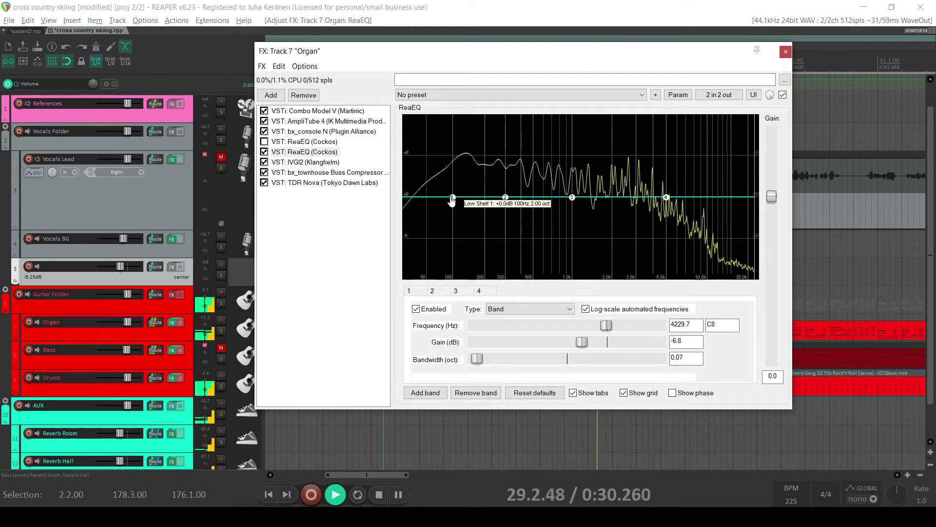
{"action": "left_click_drag", "start_coordinate": [452, 200], "coordinate": [456, 315]}
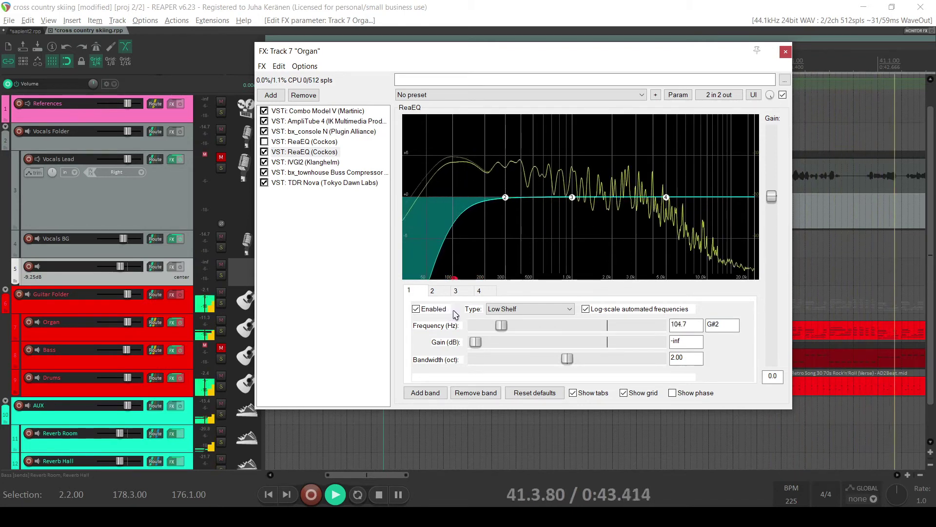
{"action": "key", "text": "space"}
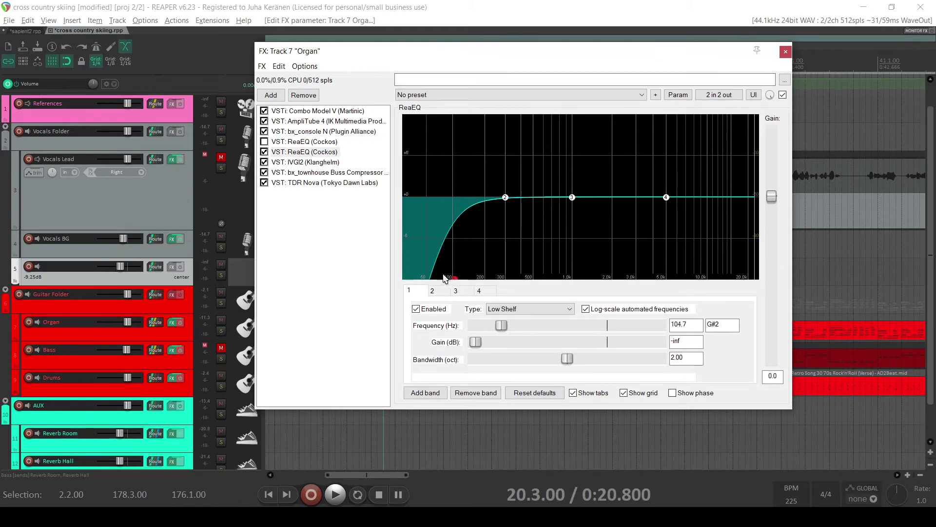
Step: Audition the low cut in playback and move band 1's frequency slightly higher, keeping its gain at -inf
{"action": "key", "text": "space"}
{"action": "key", "text": "space"}
{"action": "key", "text": "space"}
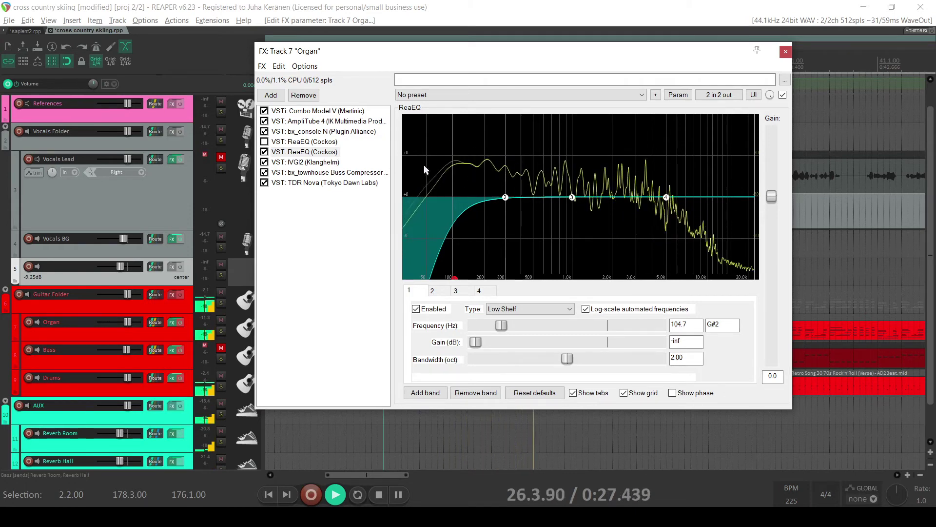
{"action": "key", "text": "space"}
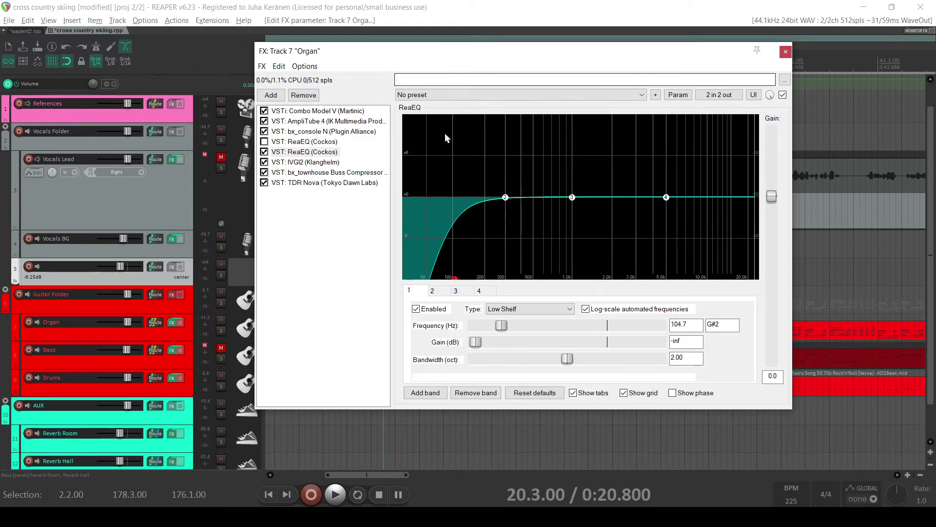
{"action": "mouse_move", "coordinate": [455, 282]}
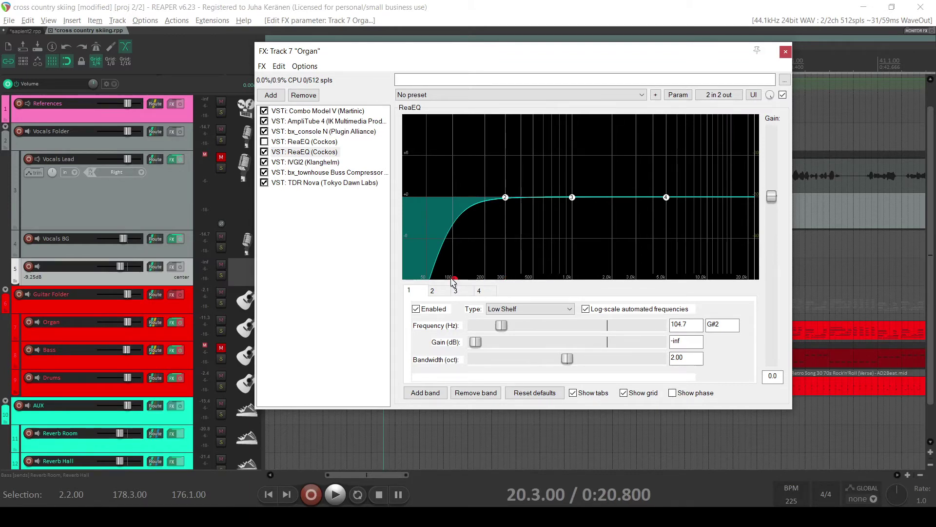
{"action": "key", "text": "space"}
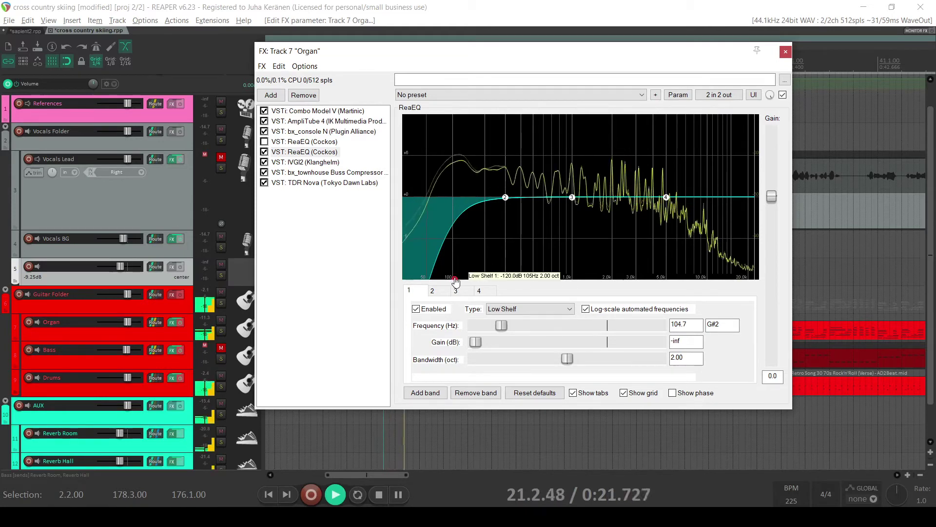
{"action": "left_click_drag", "start_coordinate": [453, 281], "coordinate": [465, 369]}
{"action": "key", "text": "space"}
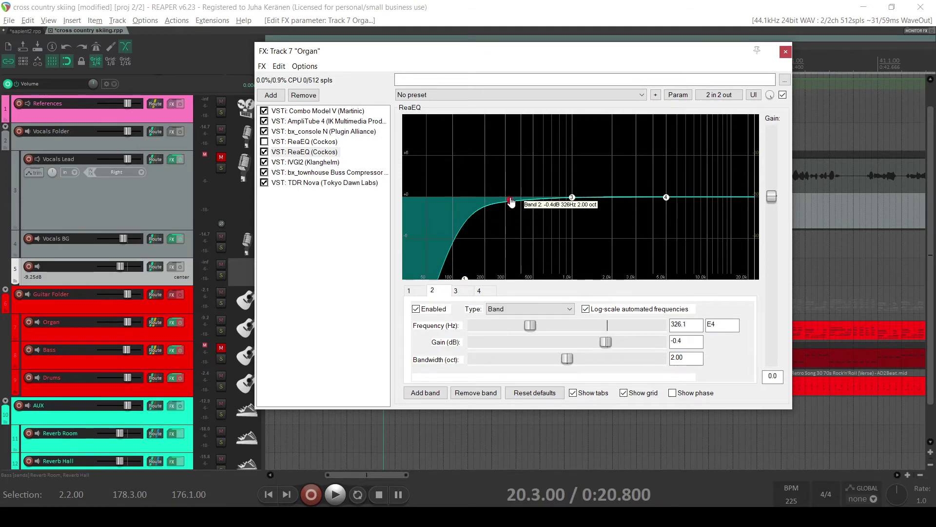
Step: Boost band 2 by about 7.1 dB near 268 Hz, play the song, and shift the band to about 0.4 dB near 186 Hz
{"action": "left_click_drag", "start_coordinate": [506, 197], "coordinate": [503, 200]}
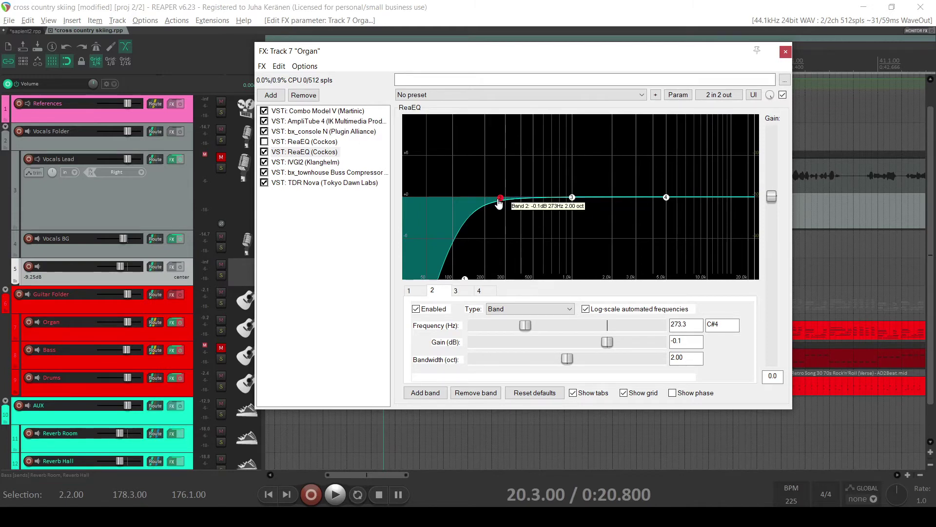
{"action": "left_click_drag", "start_coordinate": [498, 204], "coordinate": [498, 154]}
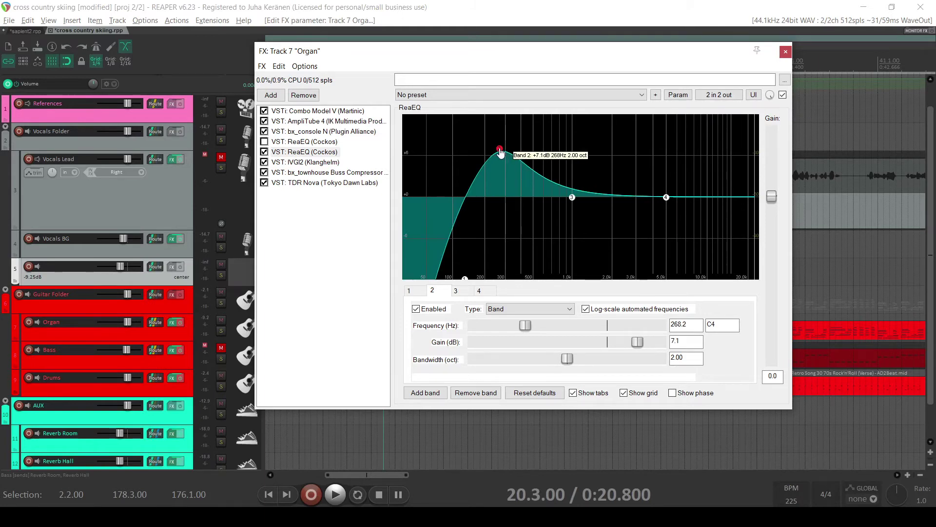
{"action": "key", "text": "space"}
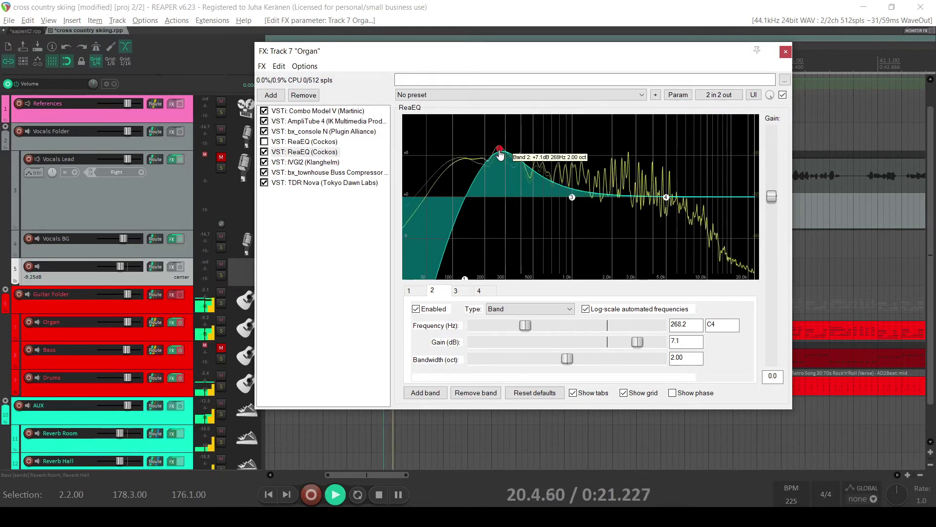
{"action": "left_click_drag", "start_coordinate": [500, 155], "coordinate": [482, 196]}
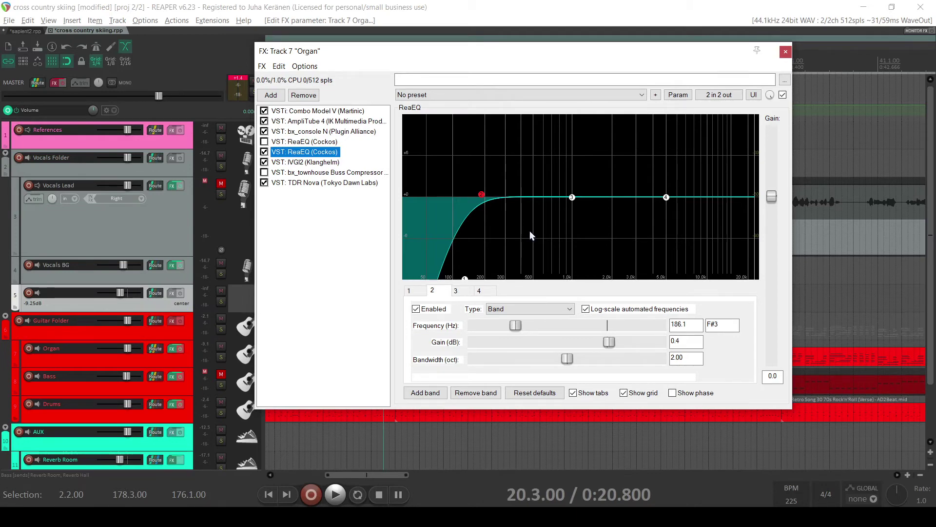
Step: During playback, boost band 2 to about 11.6 dB near 122 Hz, then lower its gain to about -3.1 dB and stop
{"action": "key", "text": "space"}
{"action": "left_click_drag", "start_coordinate": [481, 194], "coordinate": [460, 121]}
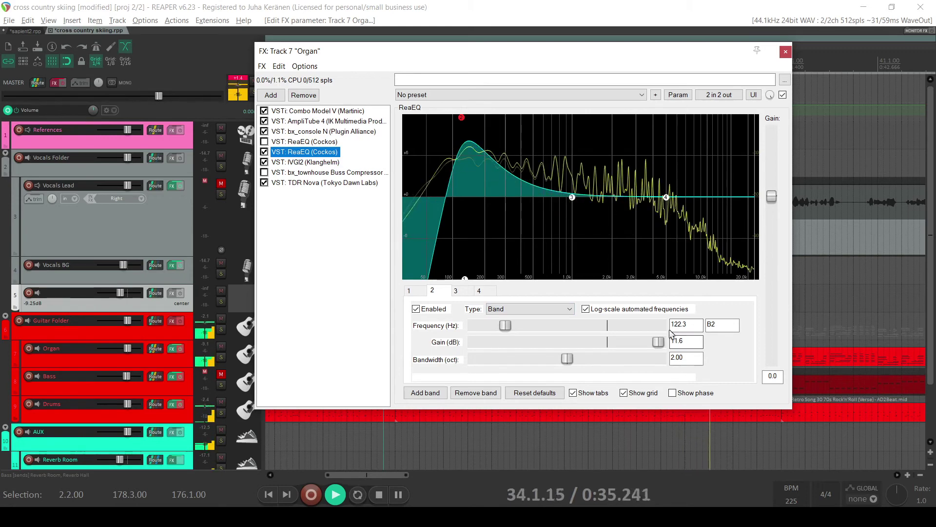
{"action": "left_click_drag", "start_coordinate": [658, 342], "coordinate": [598, 344]}
{"action": "key", "text": "space"}
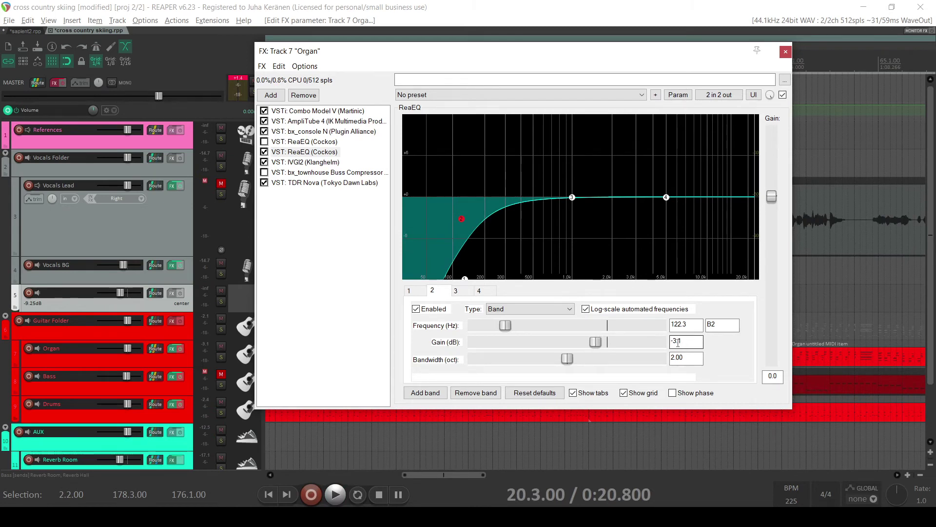
{"action": "double_click", "coordinate": [682, 342]}
Step: During playback, boost band 3, narrow it to 0.47 octaves, sweep it to about 2381 Hz, and lower its gain to -3.5 dB
{"action": "key", "text": "space"}
{"action": "left_click_drag", "start_coordinate": [572, 197], "coordinate": [662, 123]}
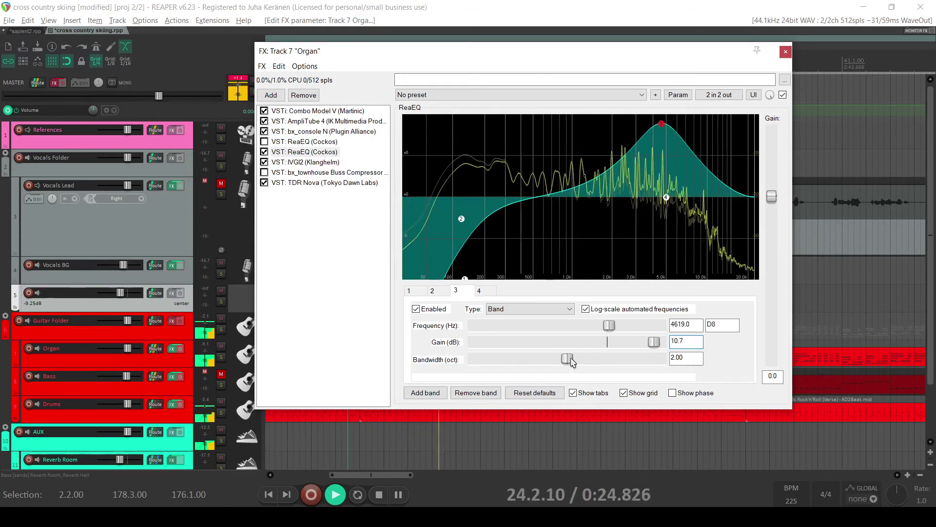
{"action": "left_click_drag", "start_coordinate": [572, 361], "coordinate": [500, 361]}
{"action": "left_click_drag", "start_coordinate": [661, 124], "coordinate": [623, 111]}
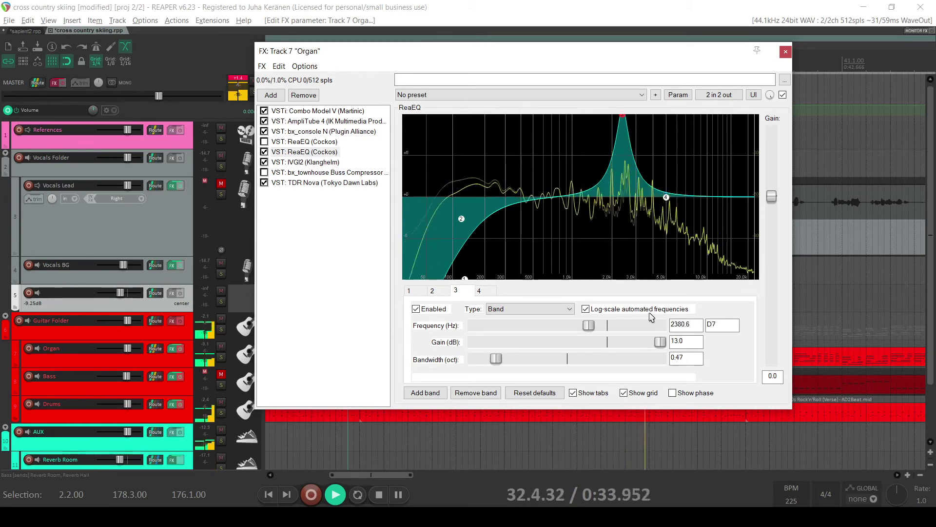
{"action": "left_click_drag", "start_coordinate": [660, 342], "coordinate": [600, 355]}
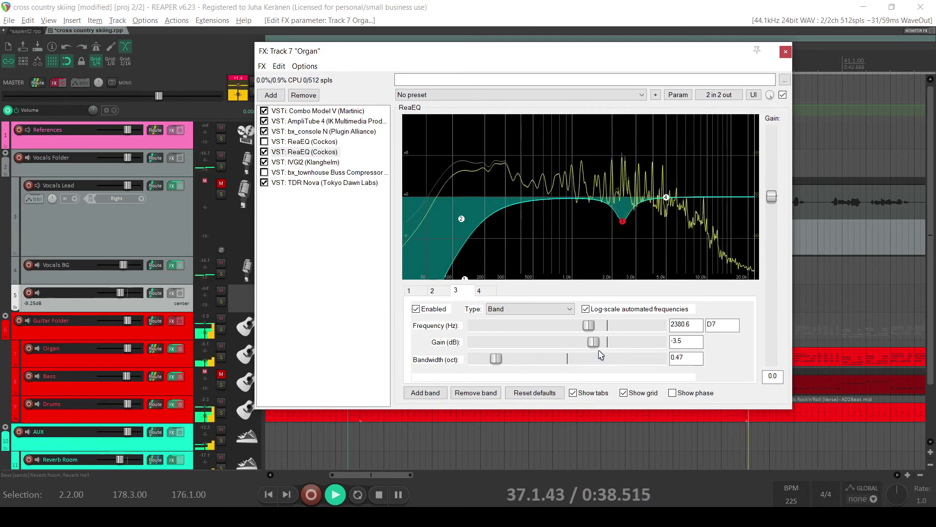
{"action": "key", "text": "space"}
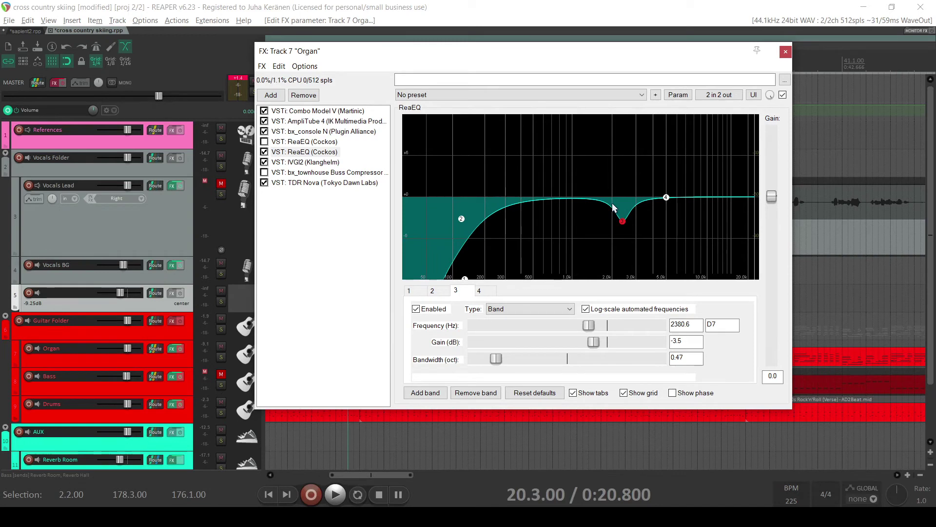
Step: Try band 4's high shelf at about 7.5 dB near 3280 Hz, then return it to nearly flat
{"action": "left_click_drag", "start_coordinate": [366, 57], "coordinate": [374, 45]}
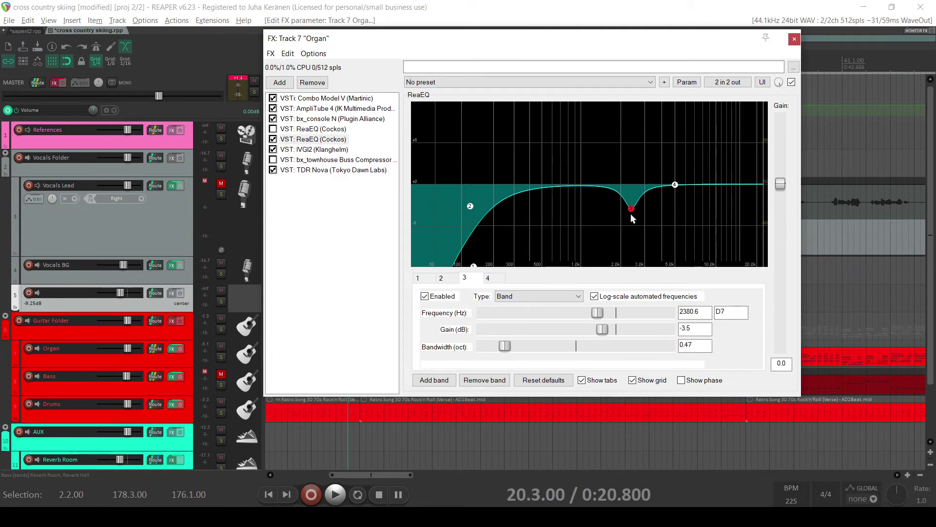
{"action": "left_click_drag", "start_coordinate": [676, 190], "coordinate": [650, 133]}
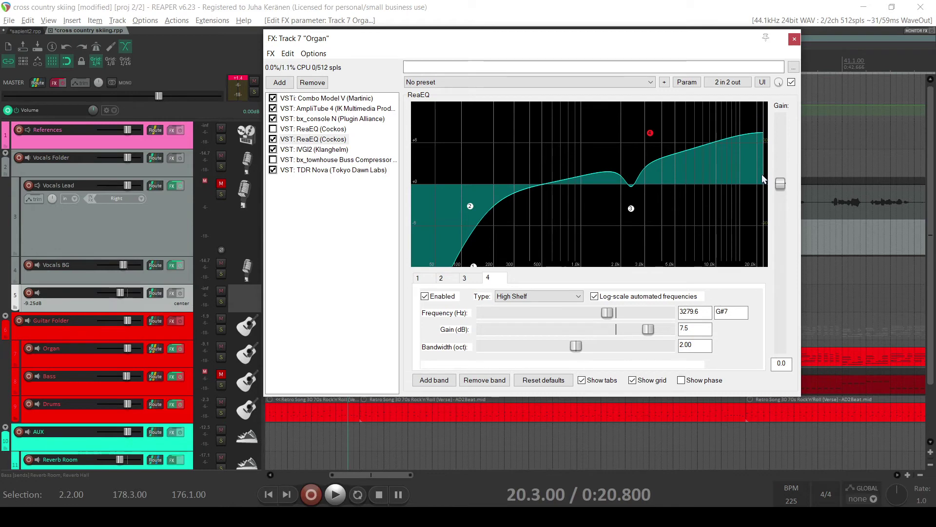
{"action": "left_click_drag", "start_coordinate": [651, 134], "coordinate": [657, 188]}
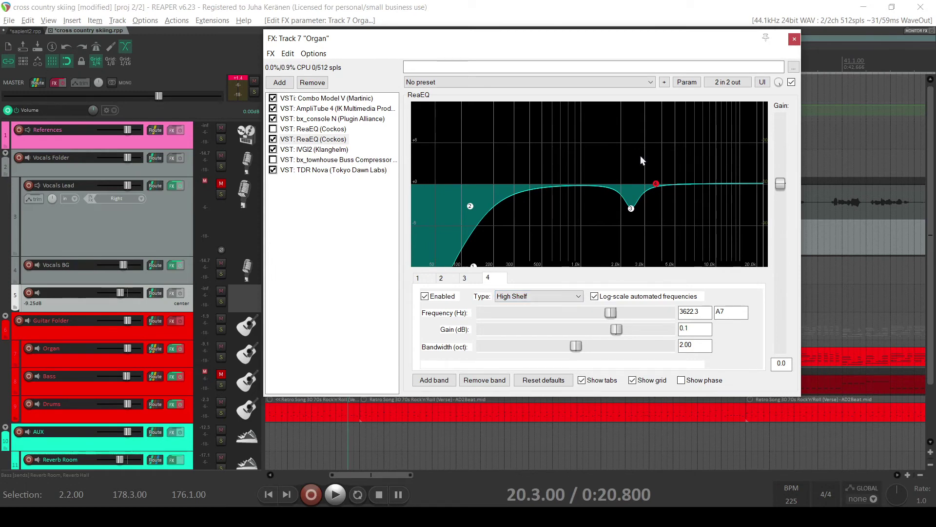
Step: Pull band 4's high shelf down to -inf near 15.2 kHz and narrow its bandwidth to 1.22 octaves
{"action": "left_click_drag", "start_coordinate": [657, 187], "coordinate": [729, 307]}
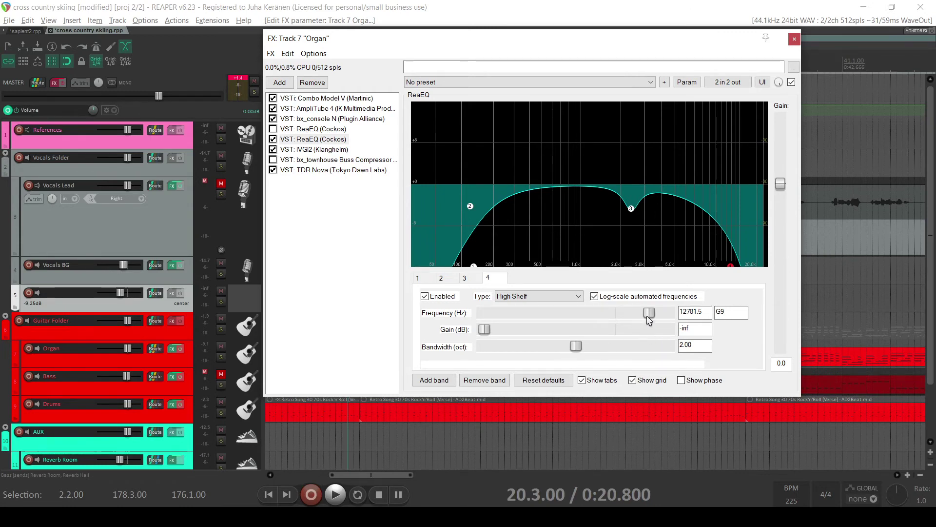
{"action": "left_click_drag", "start_coordinate": [651, 313], "coordinate": [659, 313]}
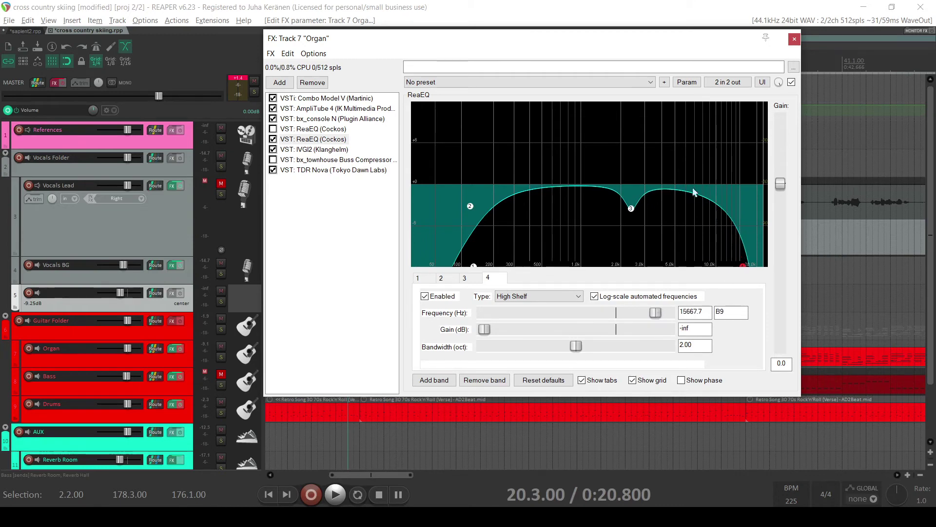
{"action": "left_click_drag", "start_coordinate": [575, 346], "coordinate": [541, 347]}
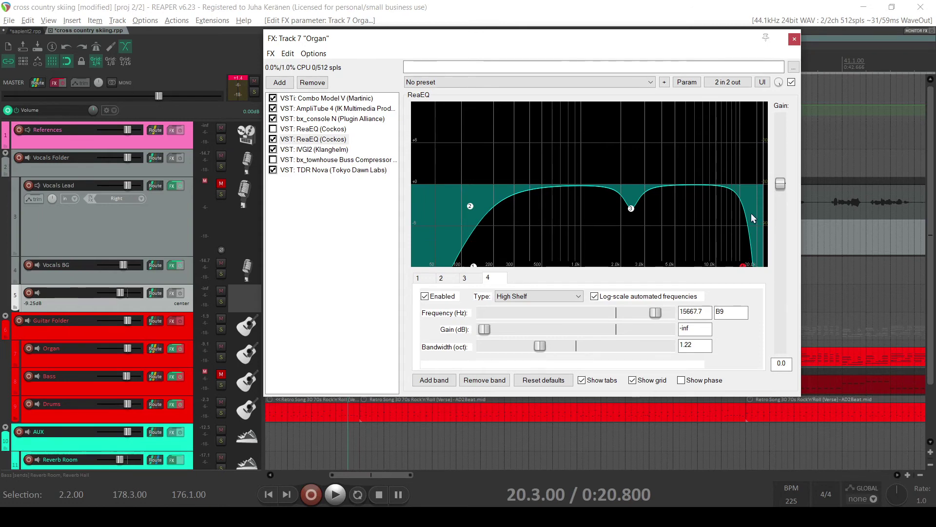
{"action": "left_click_drag", "start_coordinate": [741, 265], "coordinate": [741, 269]}
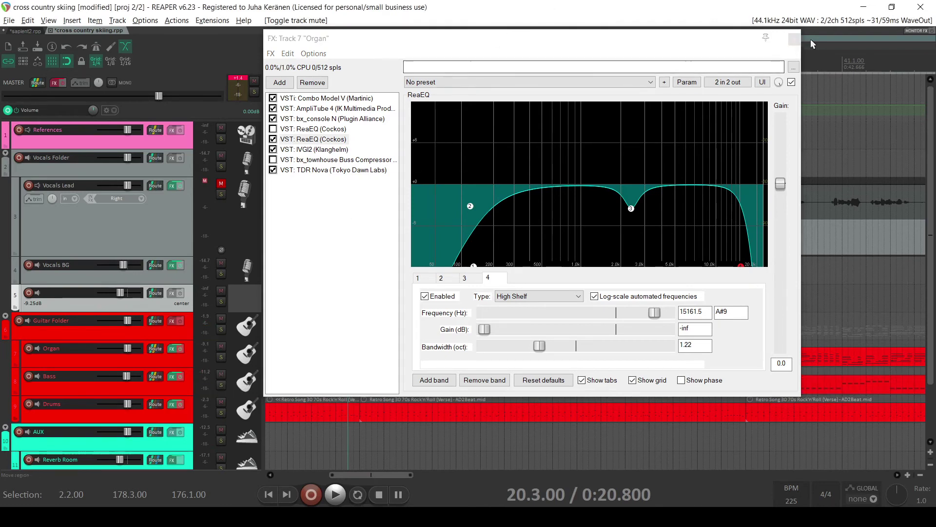
Step: Close the Organ track's FX chain and play the project
{"action": "left_click", "coordinate": [794, 39]}
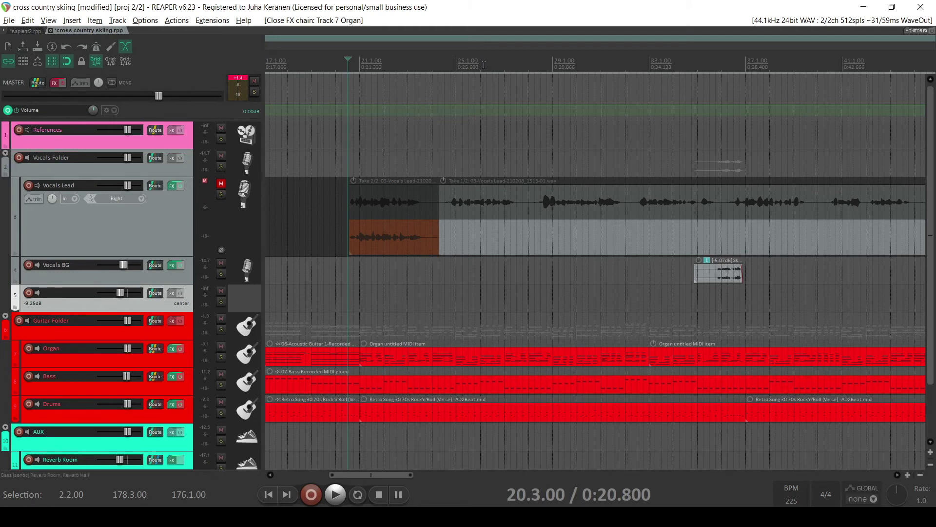
{"action": "key", "text": "space"}
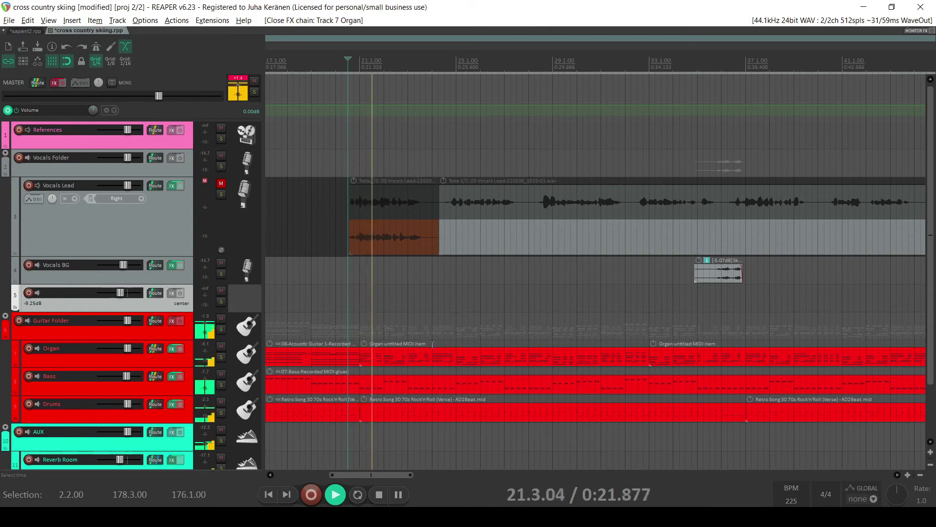
{"action": "left_click_drag", "start_coordinate": [430, 267], "coordinate": [370, 199]}
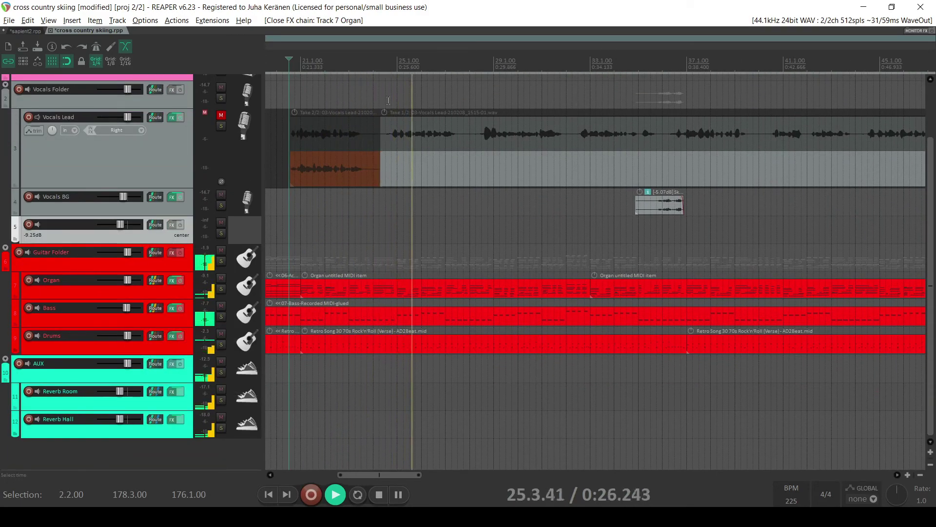
Step: Open the Bass track's FX chain and add the TDR Nova equalizer to it
{"action": "left_click", "coordinate": [171, 308]}
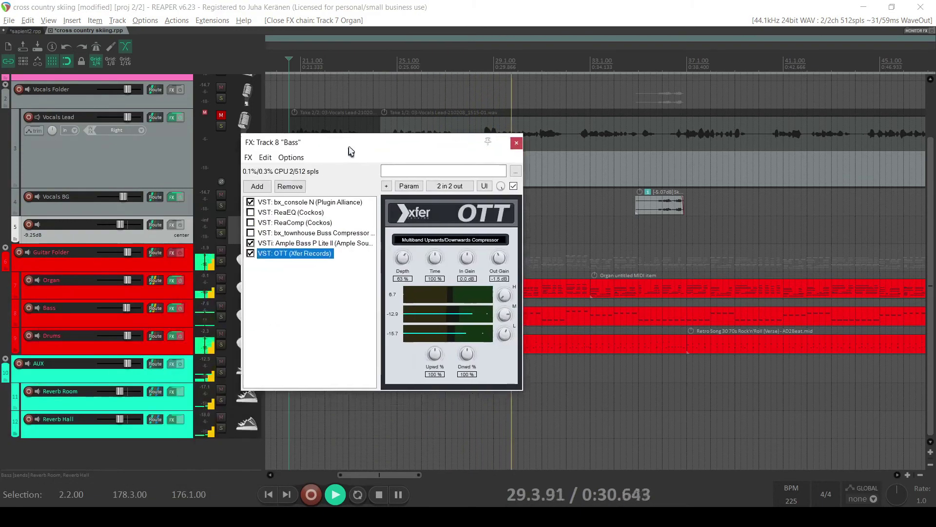
{"action": "double_click", "coordinate": [348, 237]}
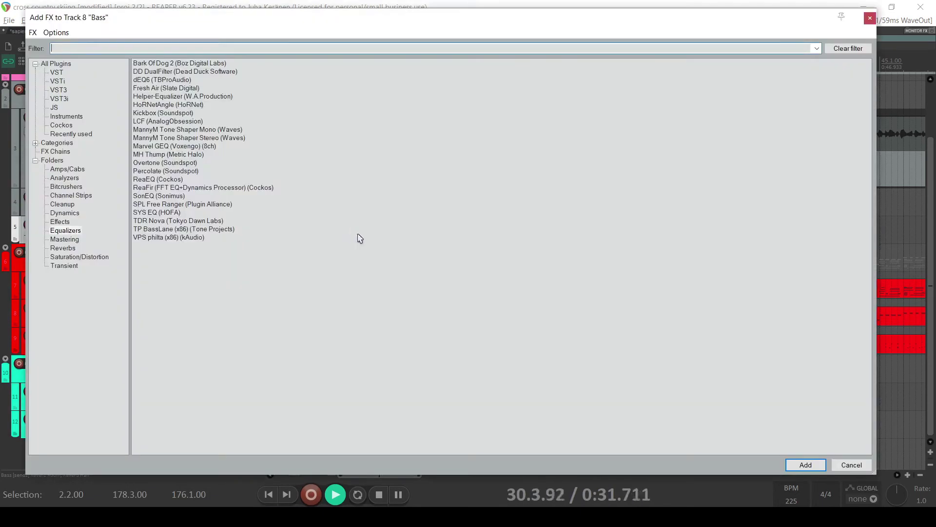
{"action": "double_click", "coordinate": [174, 220]}
{"action": "left_click_drag", "start_coordinate": [434, 96], "coordinate": [385, 60]}
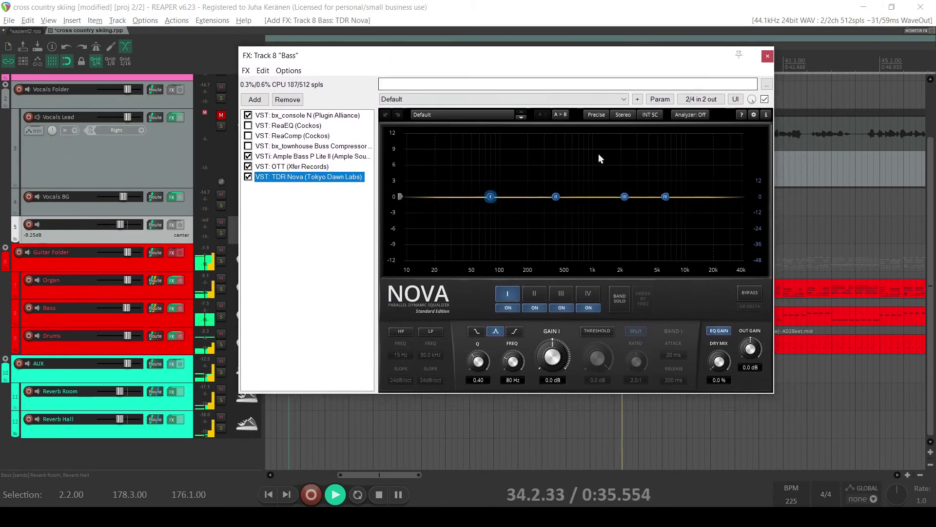
Step: Set Nova's analyzer to In to show the bass spectrum, and stop playback
{"action": "left_click", "coordinate": [695, 115]}
{"action": "left_click", "coordinate": [708, 126]}
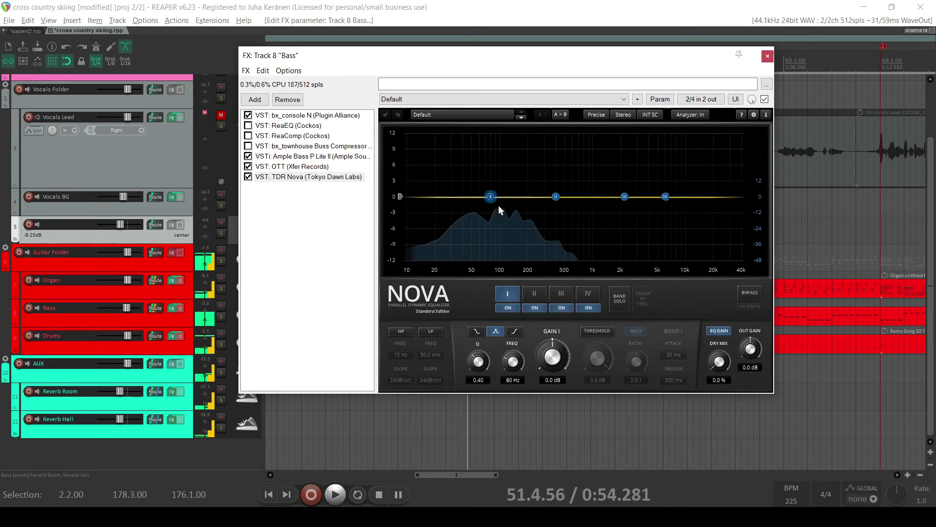
{"action": "key", "text": "space"}
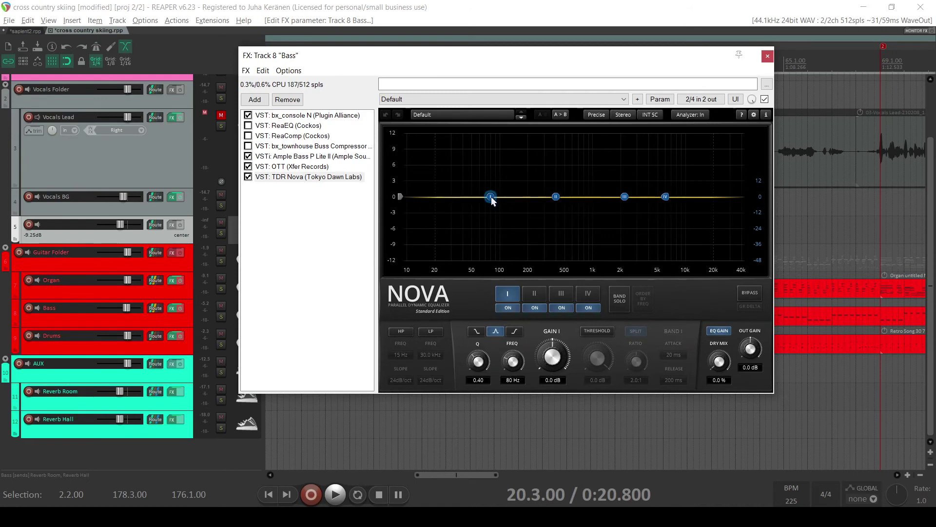
Step: During playback, boost Nova's band I to 12.0 dB, narrow its Q to 1.03, and sweep its frequency to 129 Hz
{"action": "left_click_drag", "start_coordinate": [491, 197], "coordinate": [506, 133]}
{"action": "key", "text": "space"}
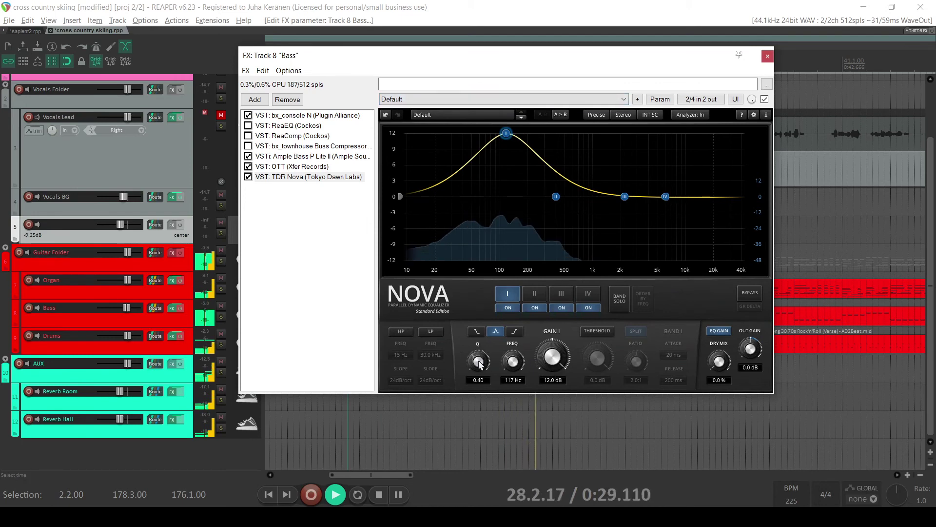
{"action": "left_click_drag", "start_coordinate": [478, 363], "coordinate": [478, 336]}
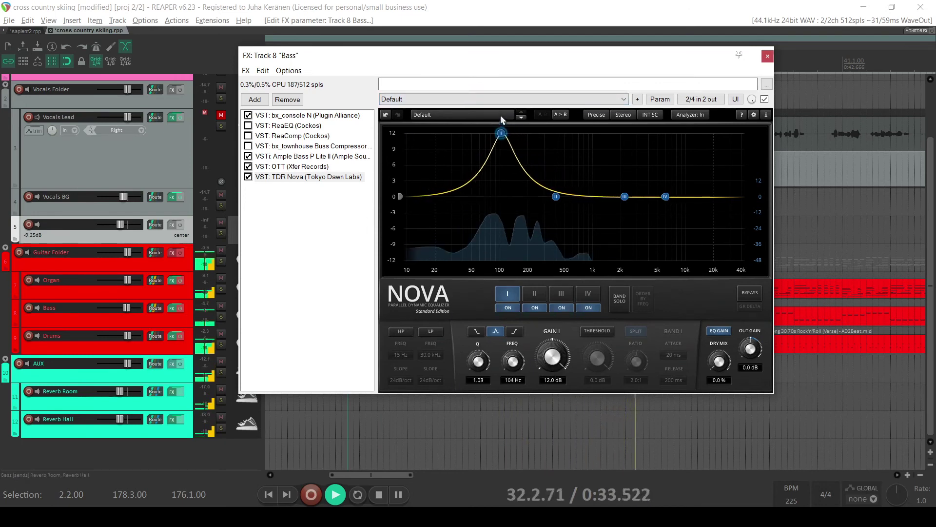
{"action": "left_click_drag", "start_coordinate": [505, 108], "coordinate": [510, 108]}
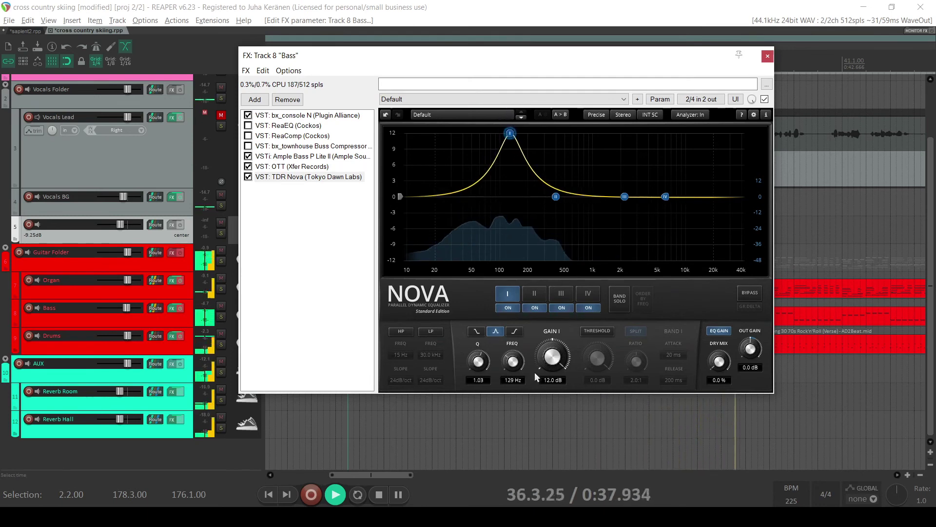
Step: Reset band I's gain to 0.0 dB, enable its dynamic threshold at -18.1 dB, and stop playback
{"action": "double_click", "coordinate": [559, 360]}
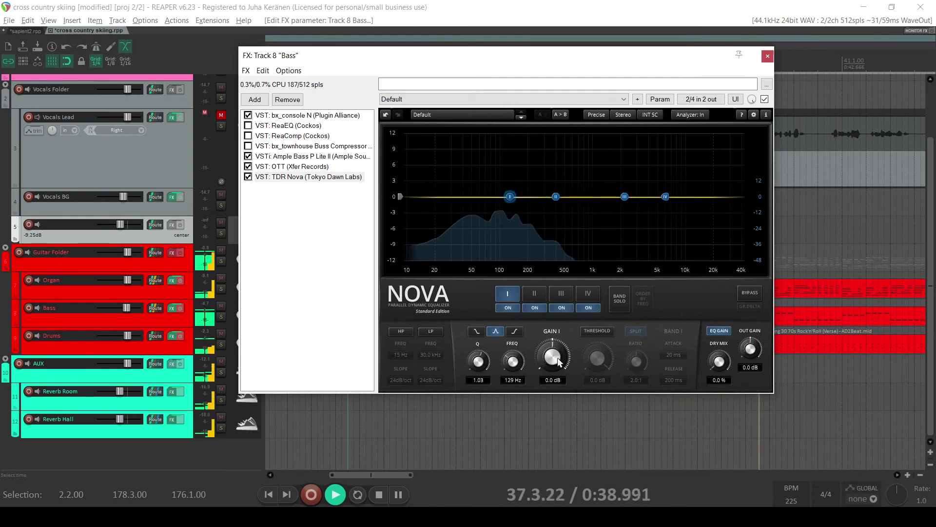
{"action": "left_click", "coordinate": [599, 330]}
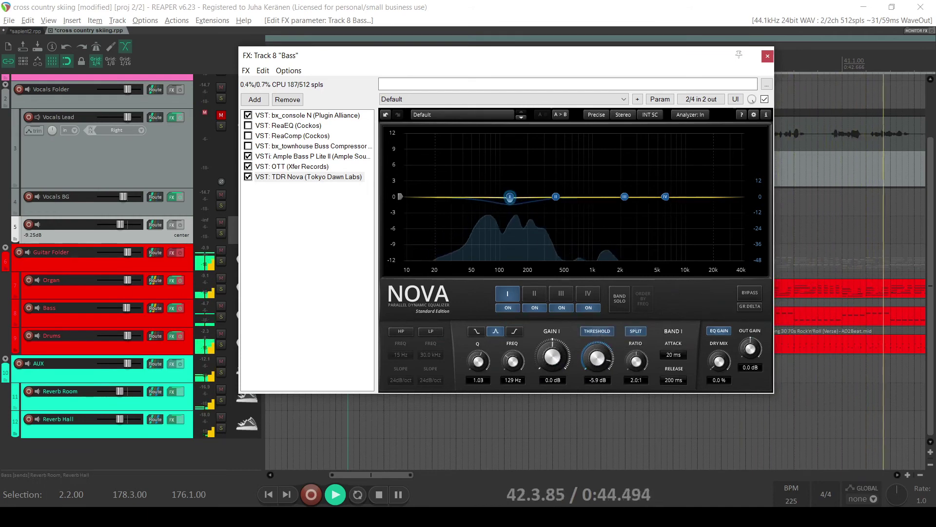
{"action": "left_click_drag", "start_coordinate": [597, 357], "coordinate": [599, 381]}
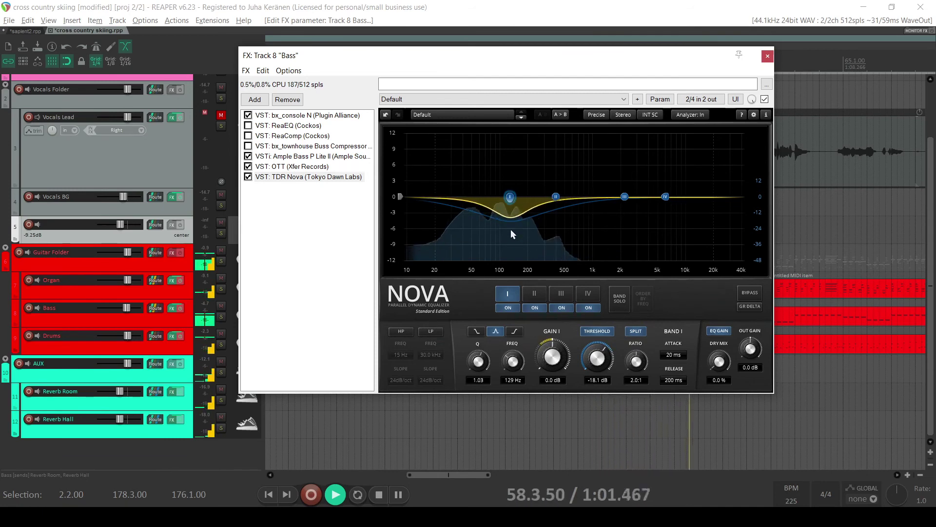
{"action": "key", "text": "space"}
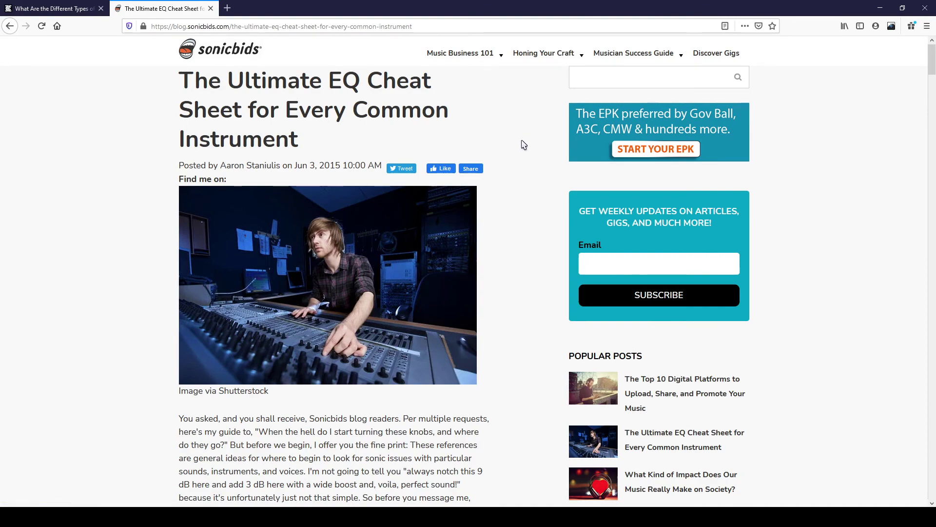
Step: Switch to the Sonicbids EQ cheat sheet in the browser and examine the Kick frequency ranges from Bottom through Beater Attack
{"action": "scroll", "coordinate": [516, 151], "scroll_direction": "down", "scroll_amount": 15}
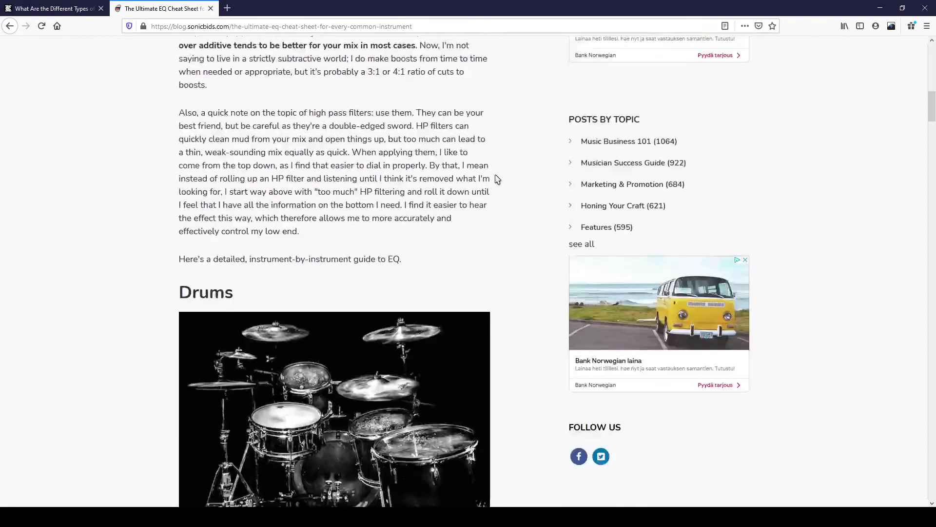
{"action": "scroll", "coordinate": [497, 178], "scroll_direction": "down", "scroll_amount": 12}
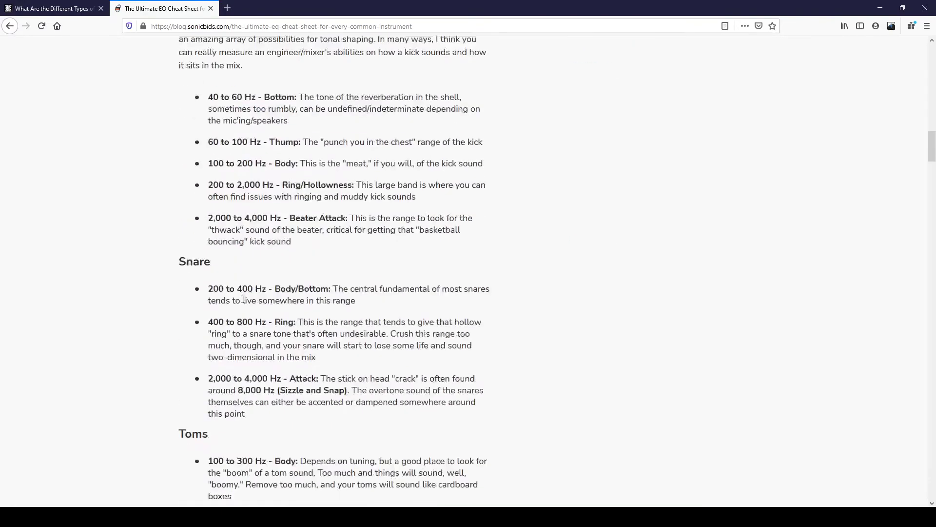
{"action": "scroll", "coordinate": [244, 299], "scroll_direction": "up", "scroll_amount": 2}
{"action": "double_click", "coordinate": [190, 103]}
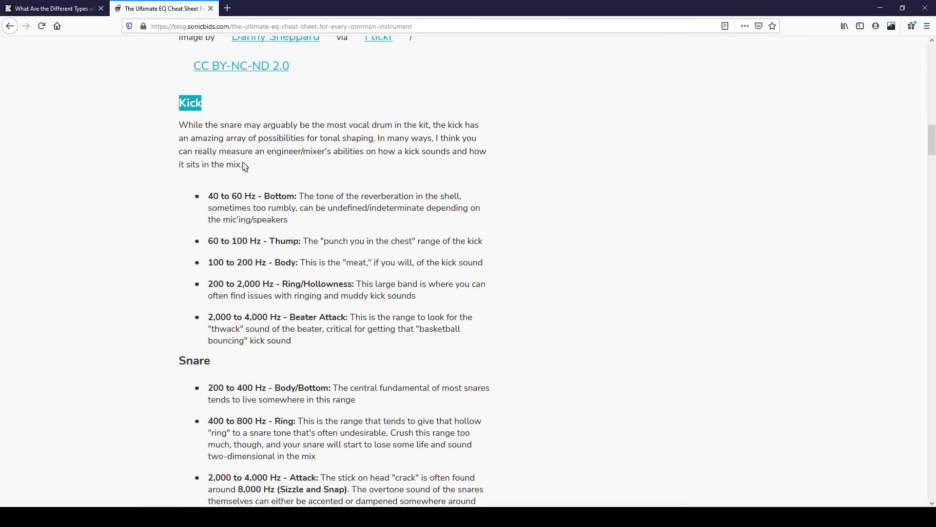
{"action": "double_click", "coordinate": [214, 196]}
{"action": "left_click_drag", "start_coordinate": [215, 240], "coordinate": [231, 264]}
{"action": "left_click", "coordinate": [259, 264]}
{"action": "double_click", "coordinate": [213, 263]}
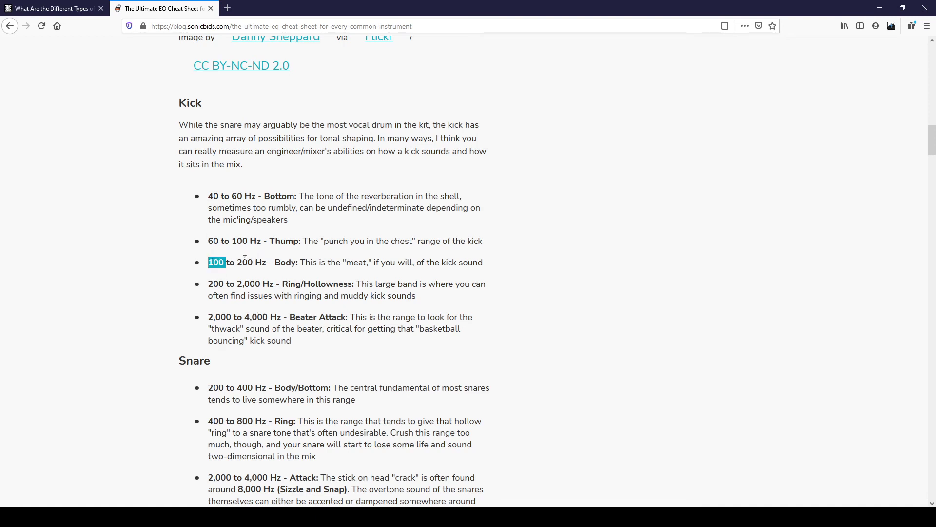
{"action": "double_click", "coordinate": [246, 264]}
{"action": "double_click", "coordinate": [283, 263]}
{"action": "double_click", "coordinate": [224, 317]}
{"action": "double_click", "coordinate": [261, 317]}
{"action": "double_click", "coordinate": [308, 317]}
{"action": "left_click_drag", "start_coordinate": [308, 317], "coordinate": [323, 317]}
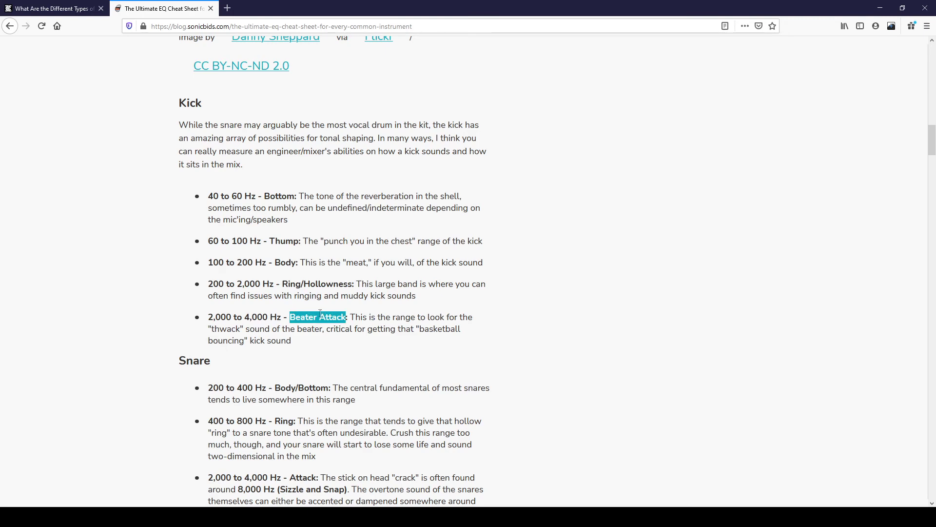
Step: Examine the Snare and Cymbals sections of the cheat sheet, highlighting the cymbals' Sizzle range
{"action": "scroll", "coordinate": [320, 312], "scroll_direction": "down", "scroll_amount": 3}
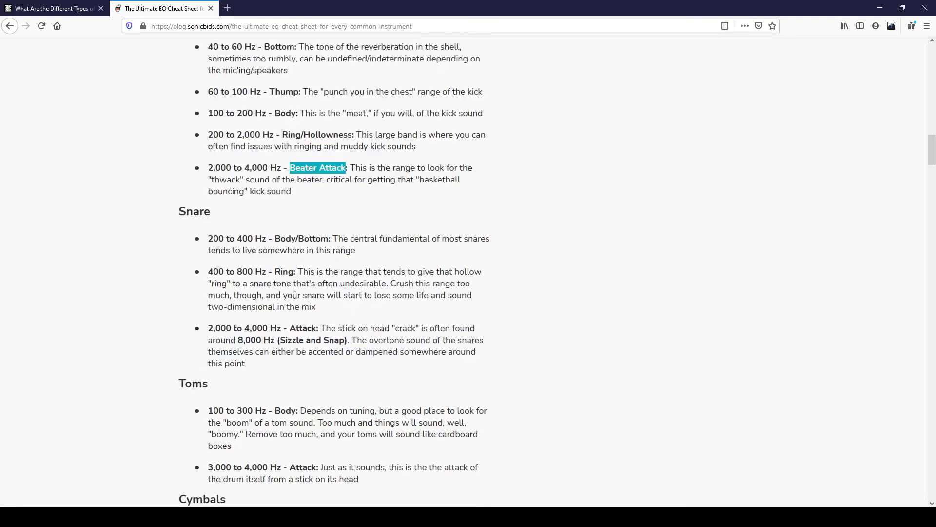
{"action": "double_click", "coordinate": [198, 213]}
{"action": "scroll", "coordinate": [182, 186], "scroll_direction": "down", "scroll_amount": 4}
{"action": "scroll", "coordinate": [196, 299], "scroll_direction": "down", "scroll_amount": 6}
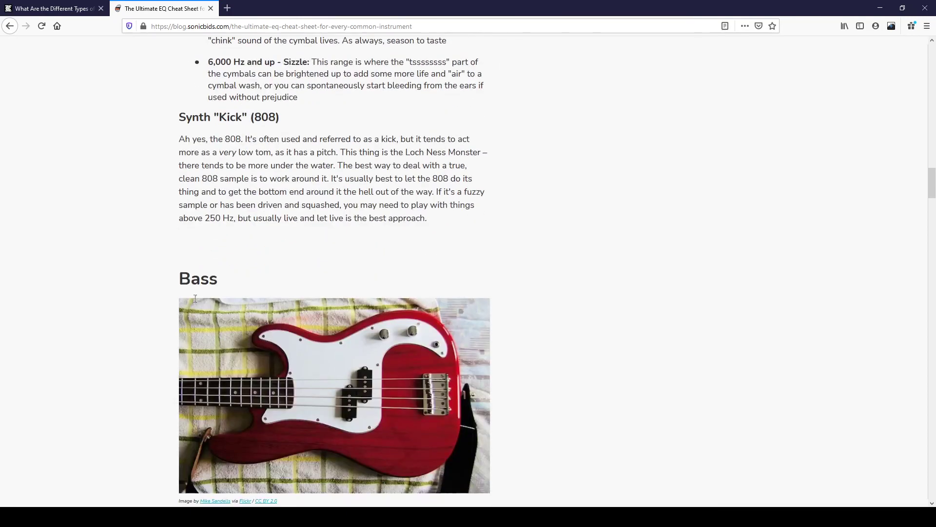
{"action": "scroll", "coordinate": [287, 153], "scroll_direction": "up", "scroll_amount": 3}
{"action": "scroll", "coordinate": [295, 236], "scroll_direction": "down", "scroll_amount": 3}
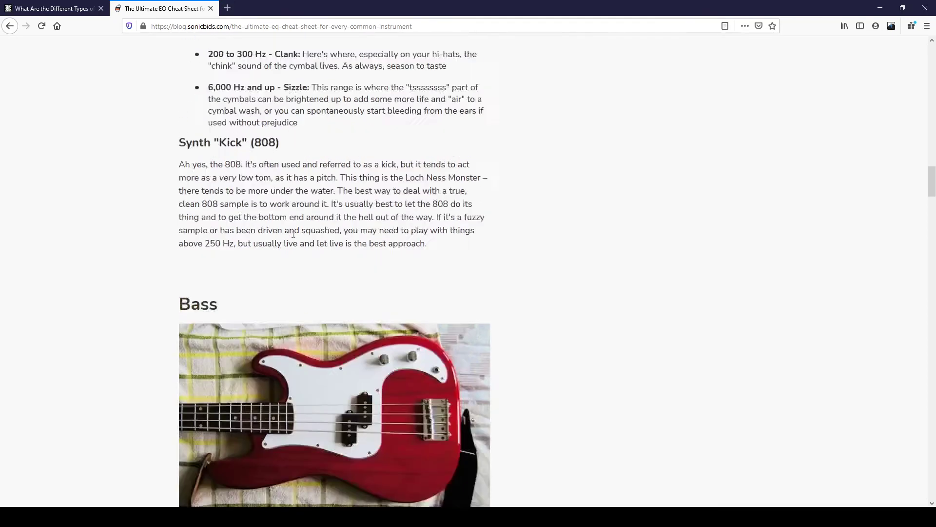
{"action": "scroll", "coordinate": [254, 222], "scroll_direction": "up", "scroll_amount": 3}
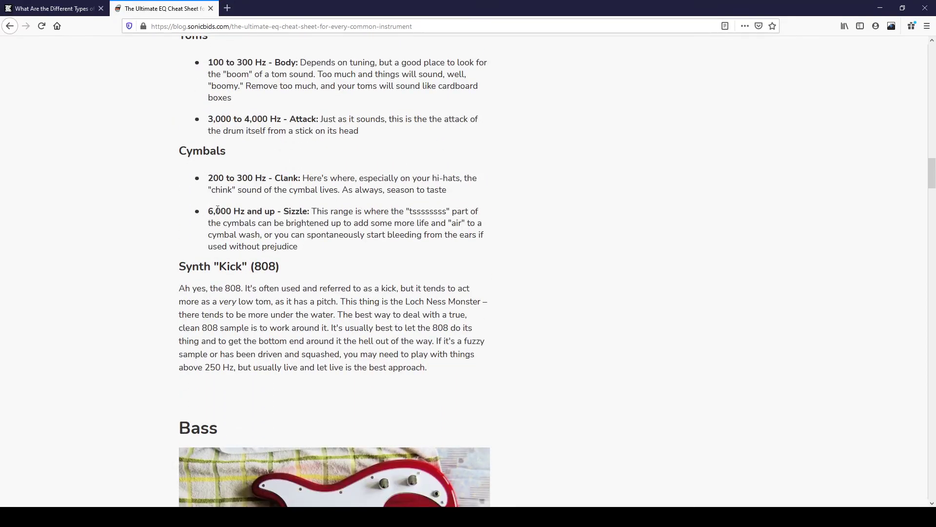
{"action": "double_click", "coordinate": [297, 212]}
{"action": "double_click", "coordinate": [424, 212]}
Step: Browse the cheat sheet's Bass, Guitar and Piano sections for their frequency ranges
{"action": "scroll", "coordinate": [441, 209], "scroll_direction": "down", "scroll_amount": 20}
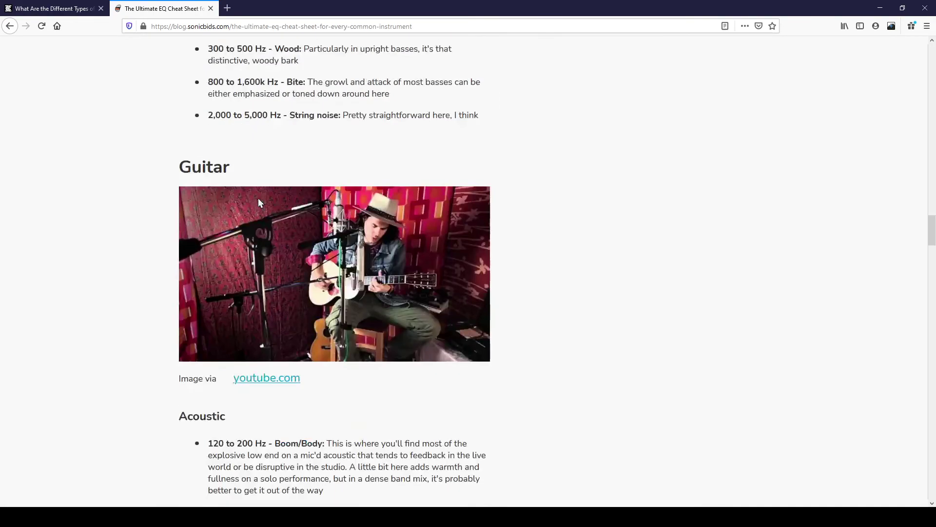
{"action": "scroll", "coordinate": [259, 178], "scroll_direction": "down", "scroll_amount": 7}
{"action": "scroll", "coordinate": [243, 200], "scroll_direction": "up", "scroll_amount": 7}
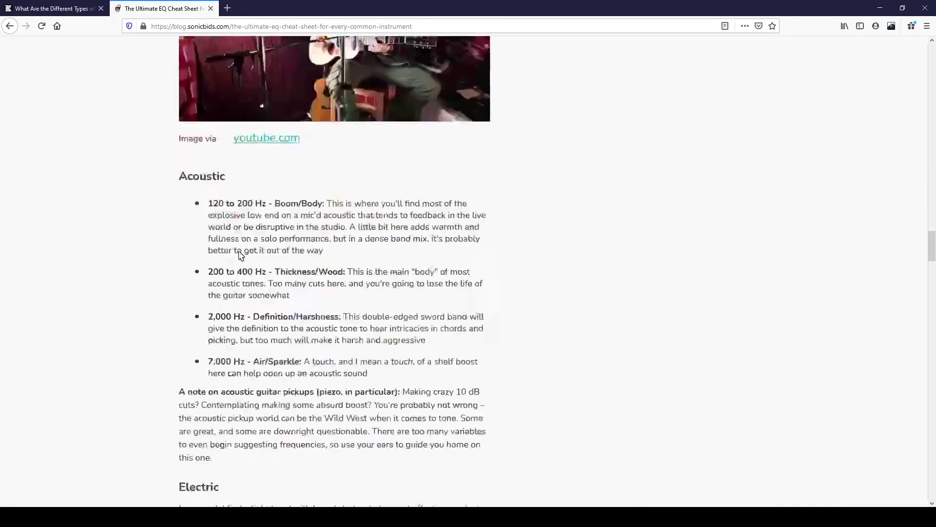
{"action": "scroll", "coordinate": [218, 205], "scroll_direction": "down", "scroll_amount": 1}
{"action": "scroll", "coordinate": [218, 205], "scroll_direction": "down", "scroll_amount": 15}
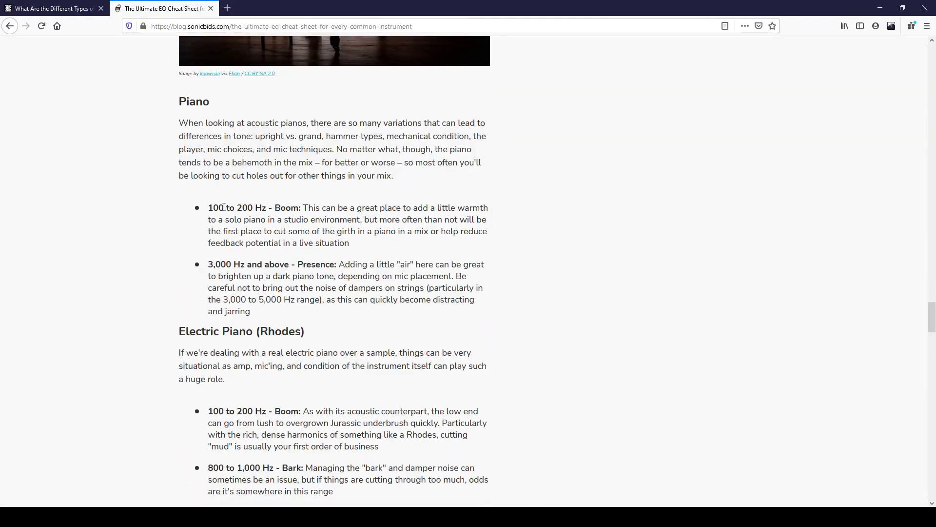